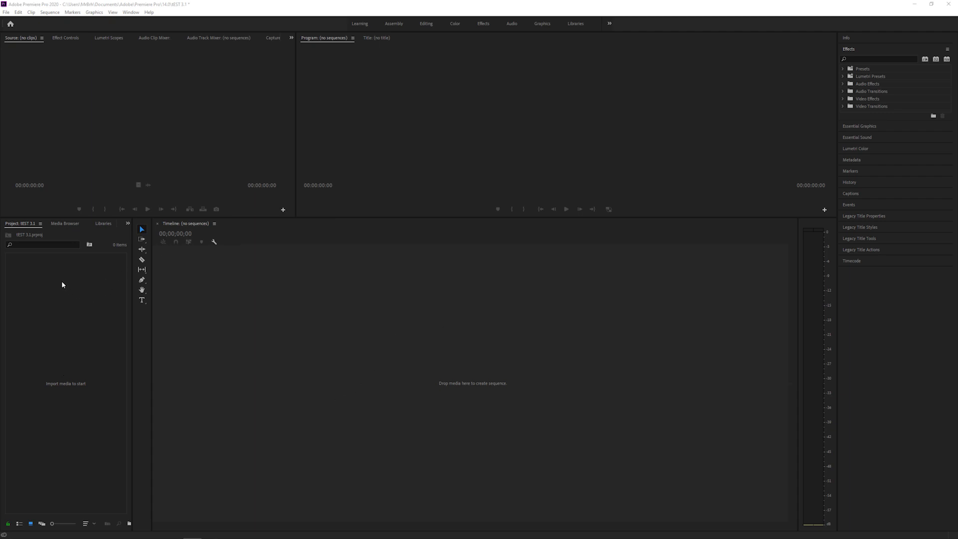
# - Import the Butterflies - 56954, Road - 81676 and Swif7 - Ocean Roads videos from the Tutorial folder into the project
pyautogui.doubleClick(44, 304)
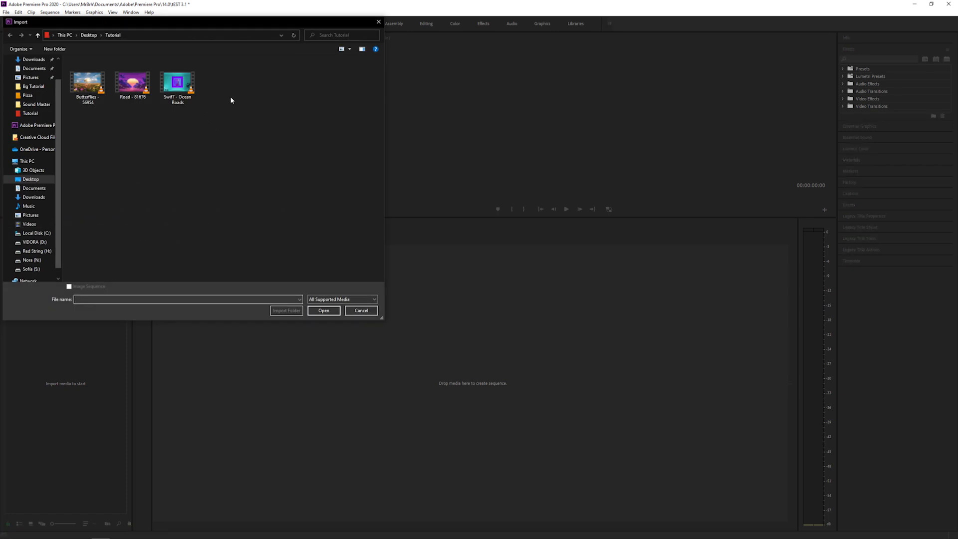
pyautogui.moveTo(230, 99); pyautogui.dragTo(55, 72)
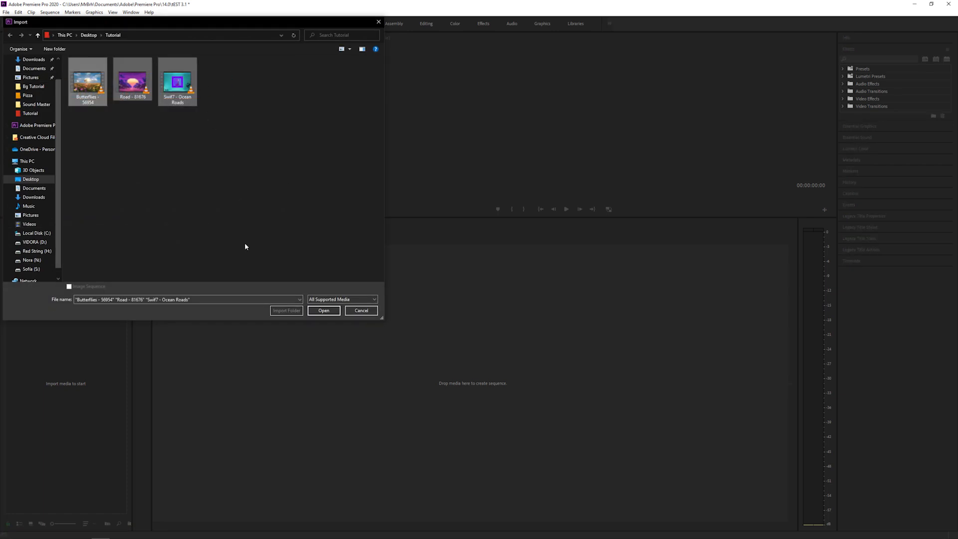
pyautogui.click(322, 311)
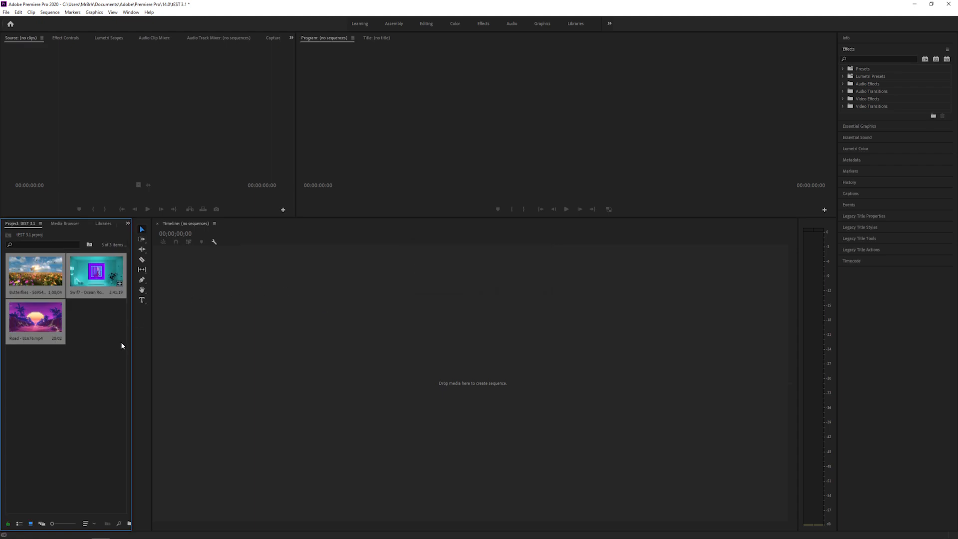
pyautogui.click(103, 330)
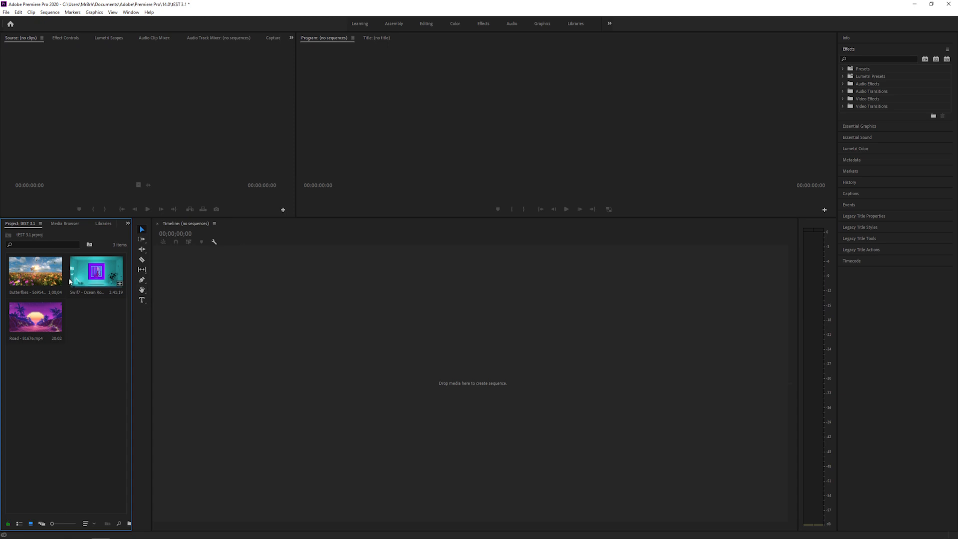
# - Create a sequence from the Road - 81676.mp4 clip and scrub through it to about 00:00:06:24
pyautogui.click(29, 319)
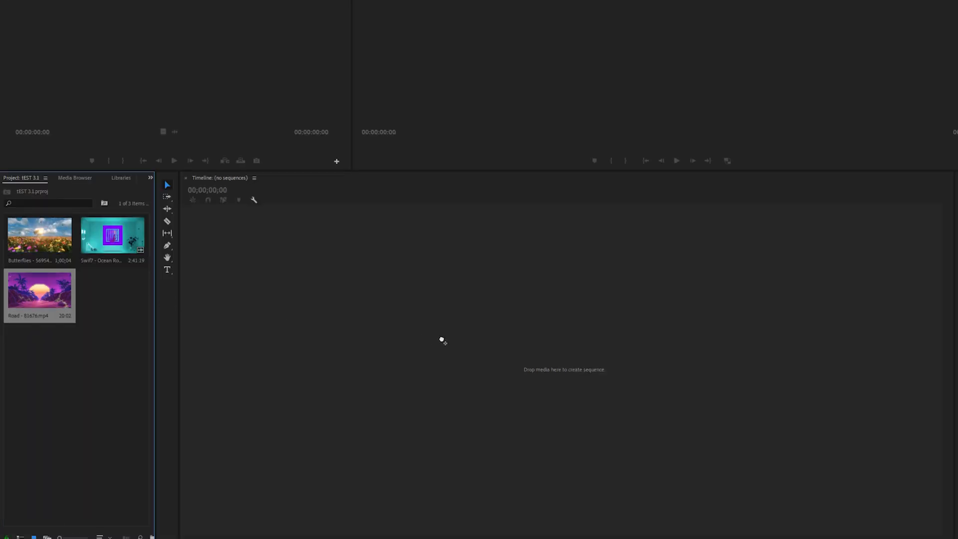
pyautogui.moveTo(441, 341); pyautogui.dragTo(442, 341)
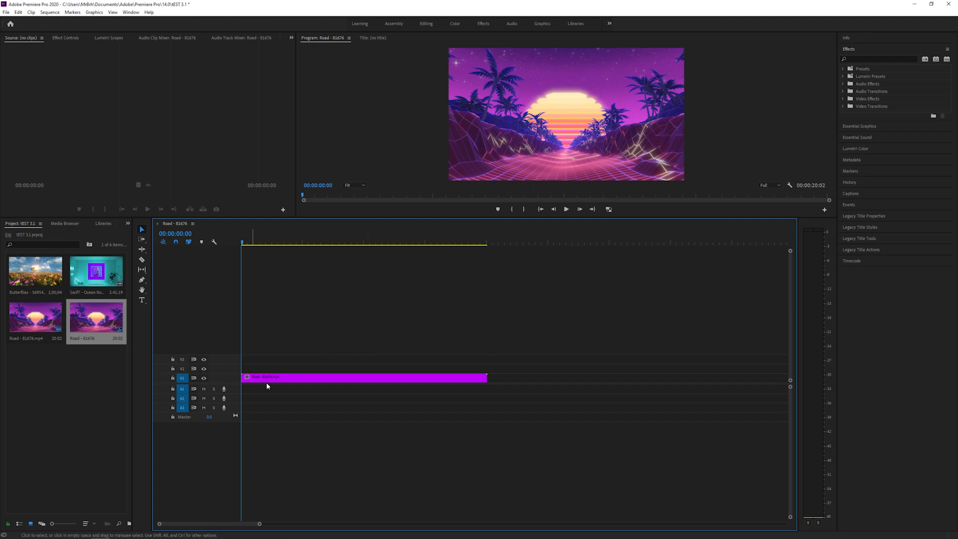
pyautogui.moveTo(244, 353); pyautogui.dragTo(400, 390)
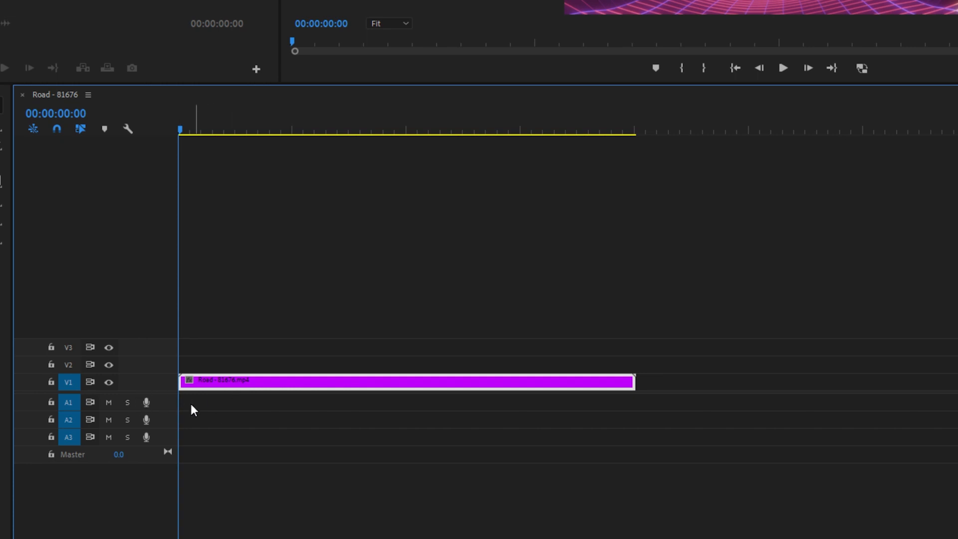
pyautogui.moveTo(218, 132); pyautogui.dragTo(295, 129)
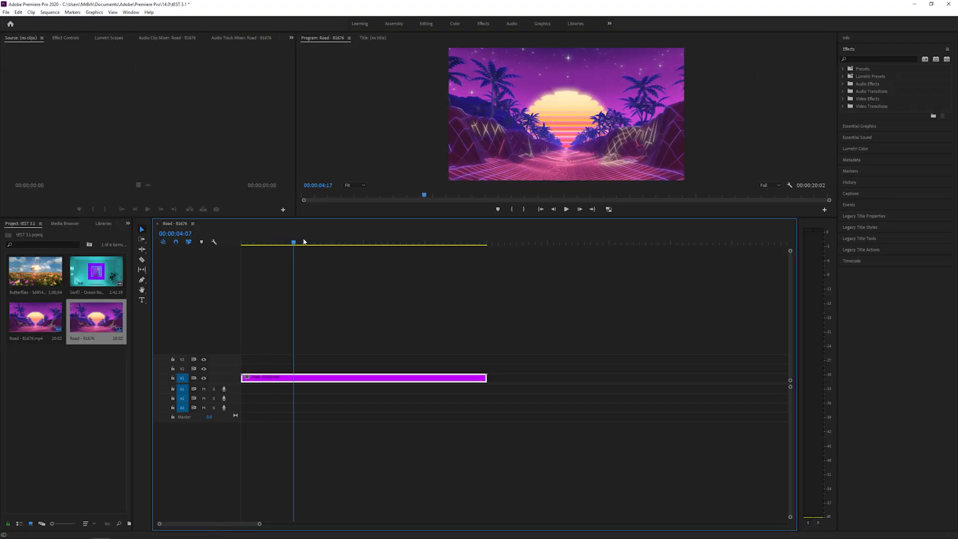
pyautogui.moveTo(303, 241); pyautogui.dragTo(326, 241)
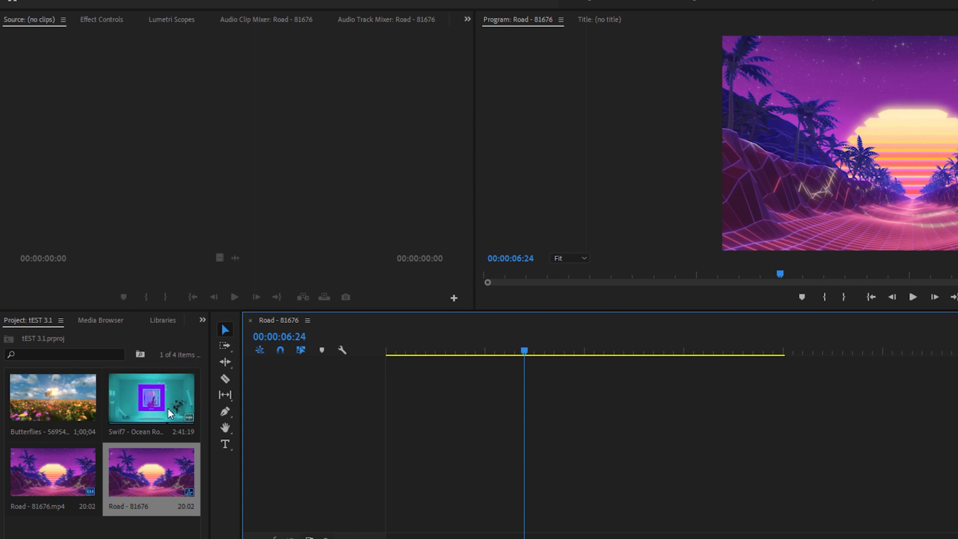
# - Open Swif7 - Ocean Roads.mp4 in the Source Monitor and compare its video view with its audio waveform
pyautogui.doubleClick(175, 421)
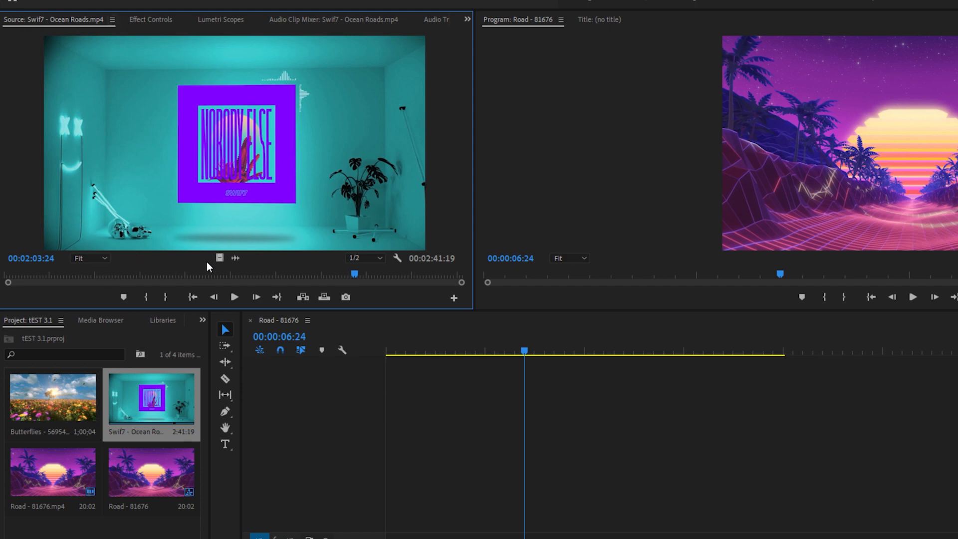
pyautogui.click(236, 260)
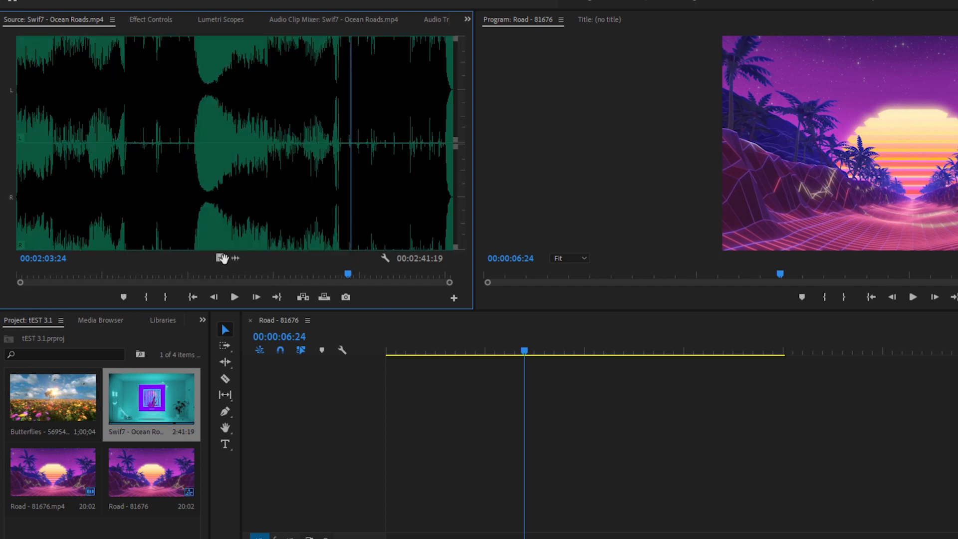
pyautogui.click(220, 258)
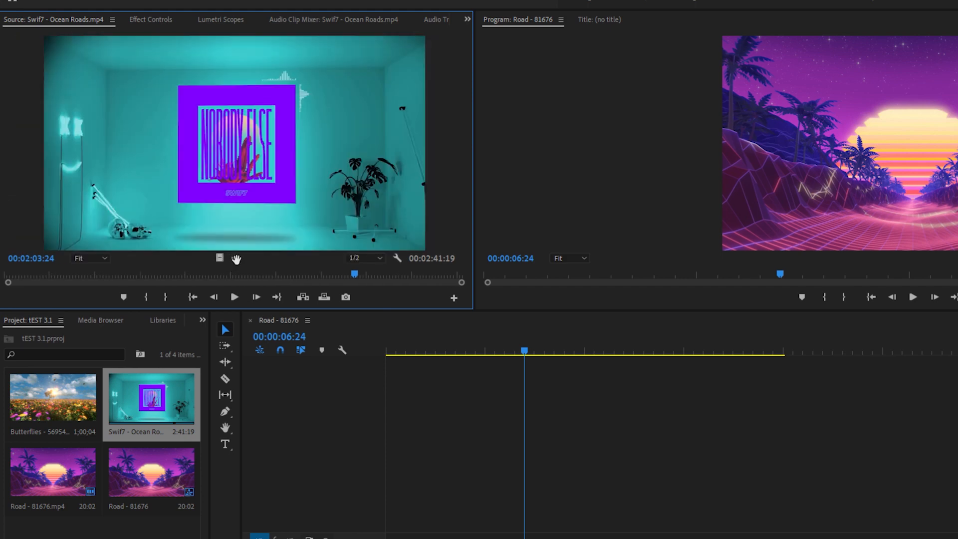
pyautogui.click(235, 258)
pyautogui.click(220, 259)
pyautogui.click(235, 259)
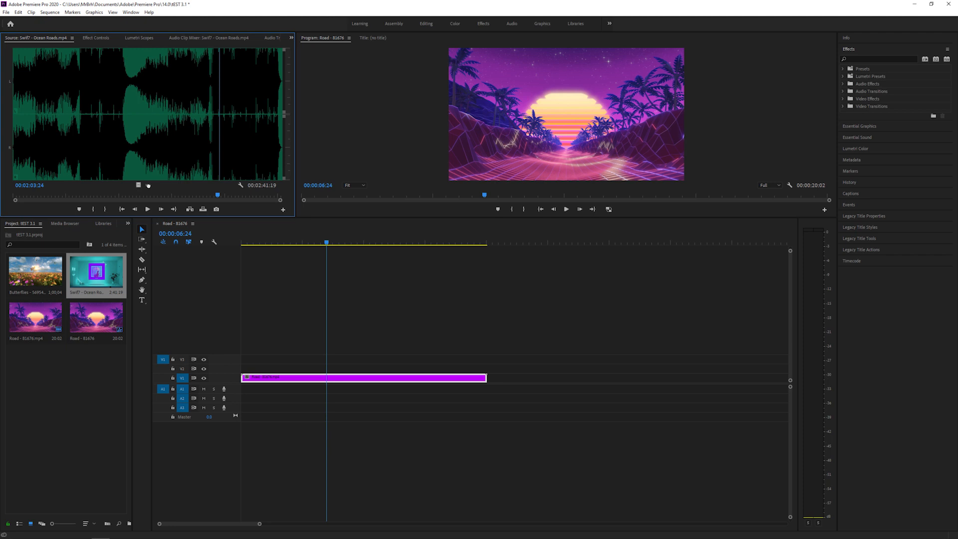
# - Place only the audio of Swif7 - Ocean Roads.mp4 on track A1, align it to the sequence start, and delete it
pyautogui.moveTo(223, 240); pyautogui.dragTo(289, 391)
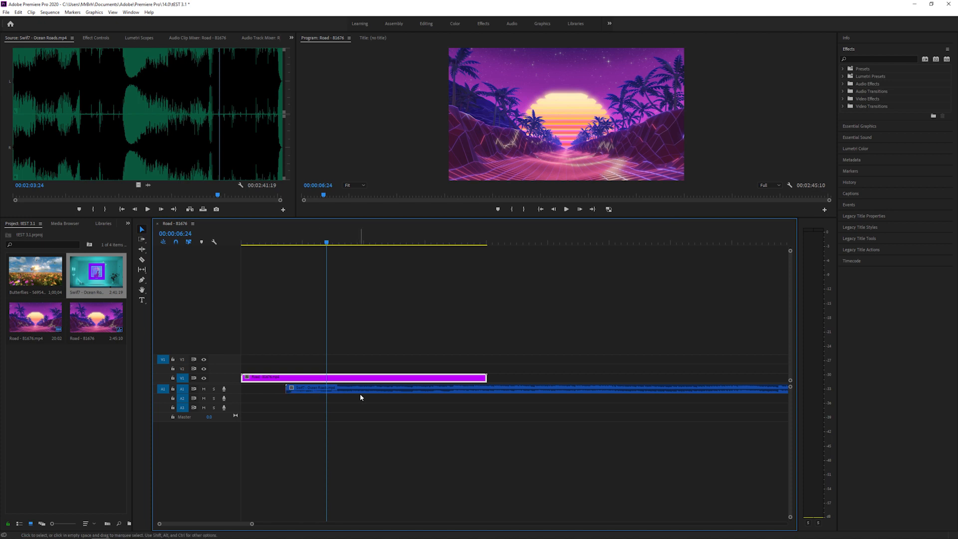
pyautogui.moveTo(436, 392); pyautogui.dragTo(386, 393)
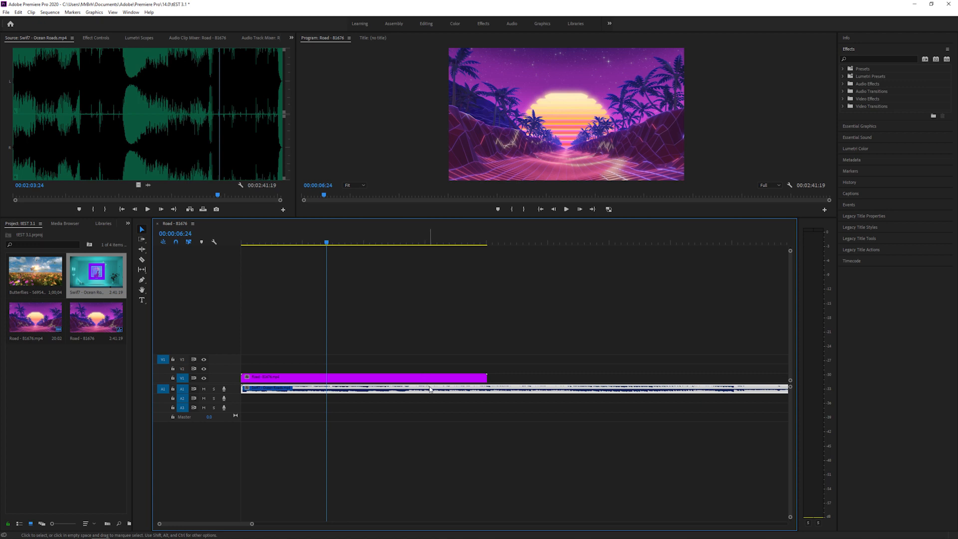
pyautogui.press('Delete')
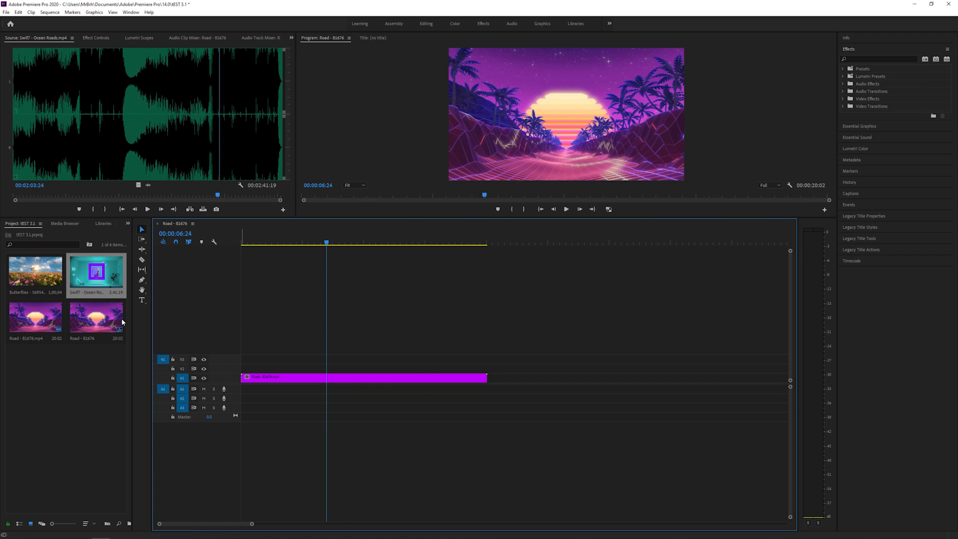
# - Check Road - 81676.mp4 and Swif7 - Ocean Roads.mp4 in the Source Monitor for available video and audio, ending on the Swif7 waveform
pyautogui.click(112, 274)
pyautogui.click(160, 166)
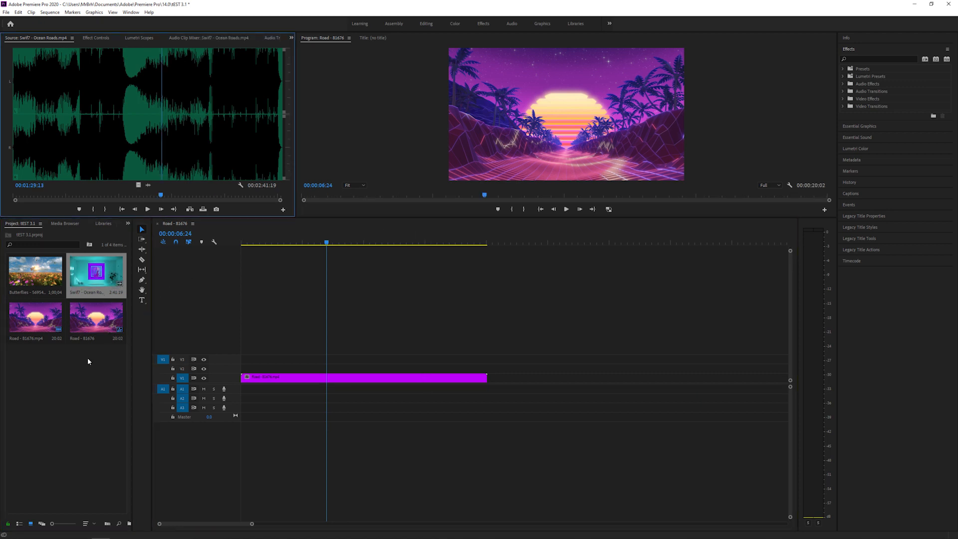
pyautogui.doubleClick(53, 323)
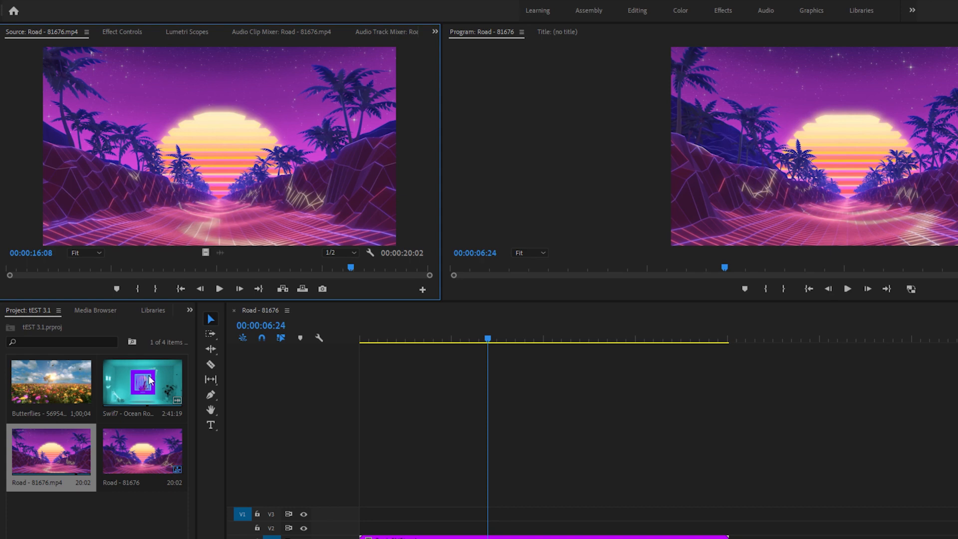
pyautogui.doubleClick(146, 379)
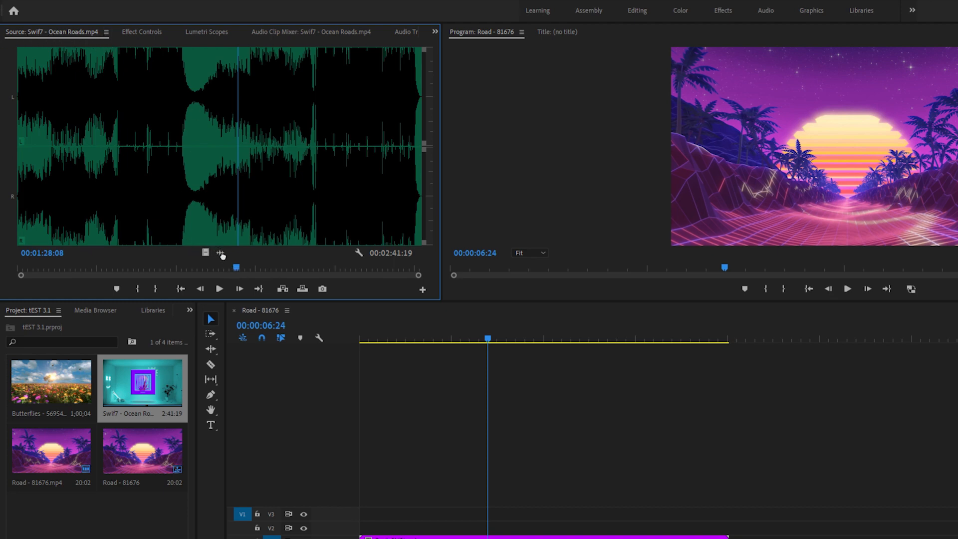
pyautogui.click(205, 252)
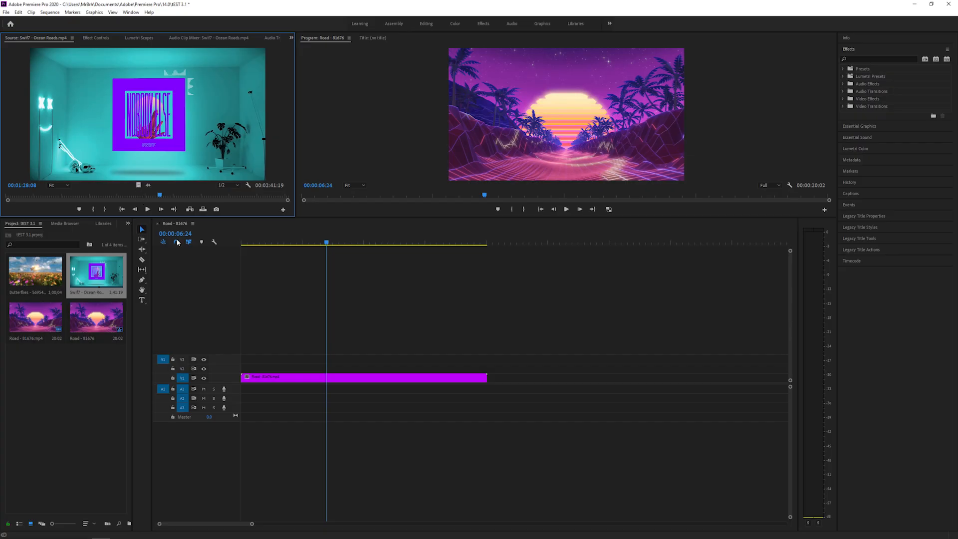
pyautogui.moveTo(178, 242); pyautogui.dragTo(136, 186)
pyautogui.click(149, 186)
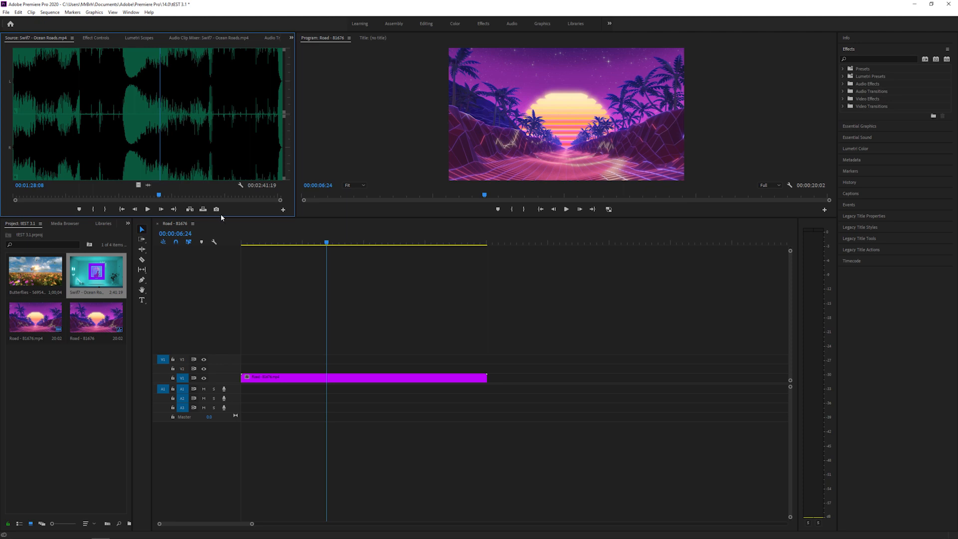
# - Place only the Swif7 - Ocean Roads.mp4 audio on track A2 at the sequence start, preview it, and delete it
pyautogui.moveTo(272, 240); pyautogui.dragTo(236, 395)
pyautogui.moveTo(276, 243); pyautogui.dragTo(224, 245)
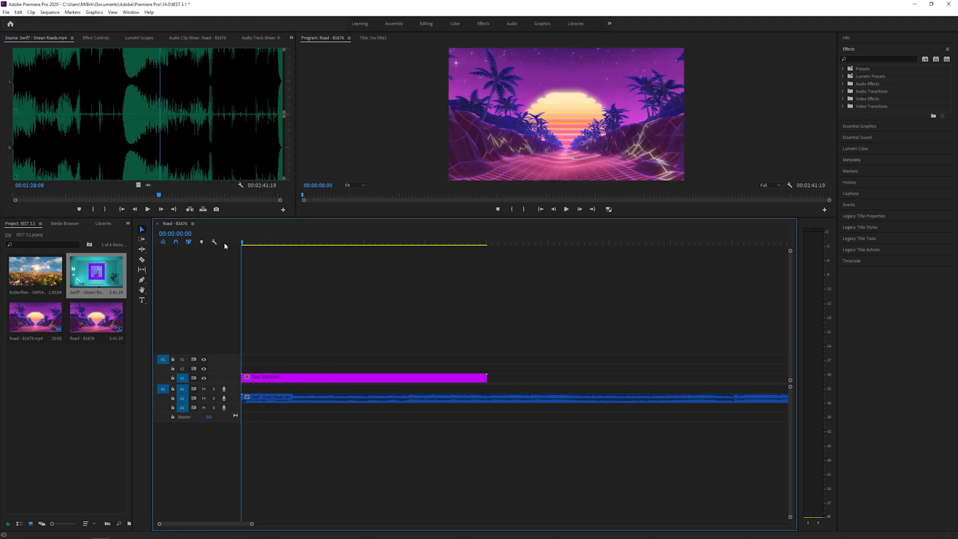
pyautogui.press('space')
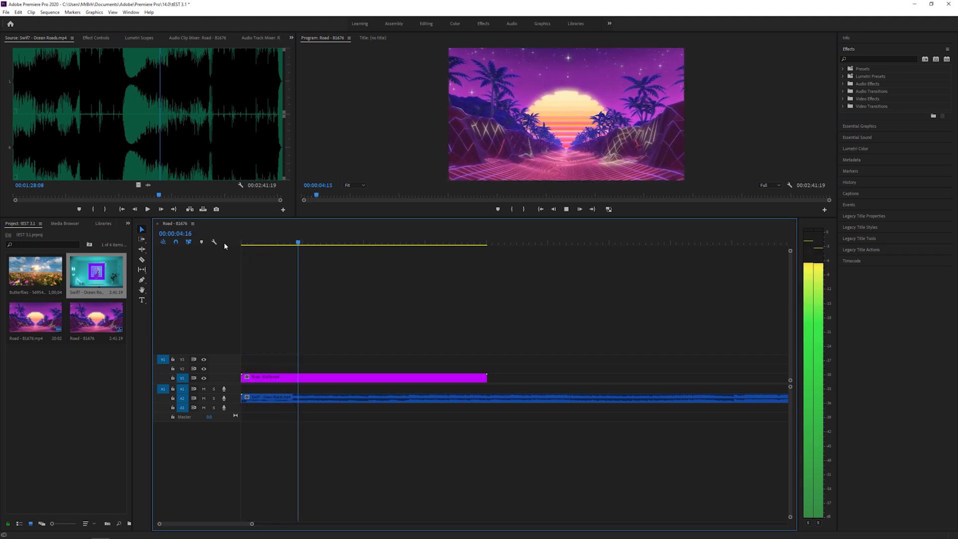
pyautogui.press('space')
pyautogui.click(349, 398)
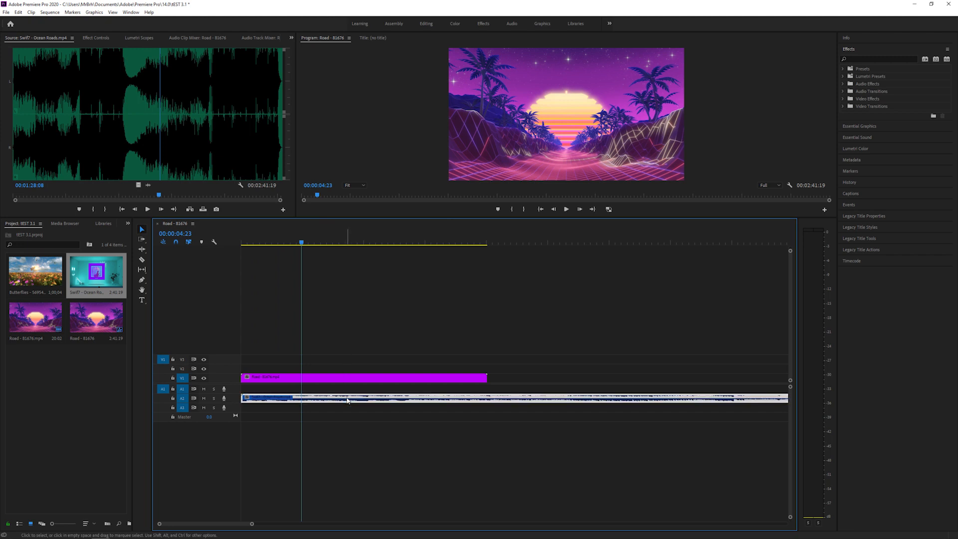
pyautogui.press('Delete')
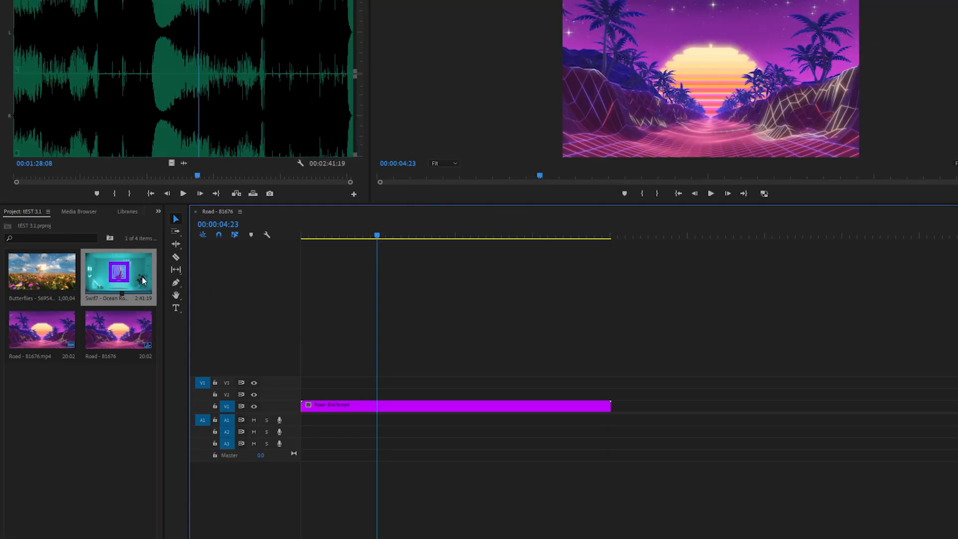
# - Add the full Swif7 - Ocean Roads.mp4 clip just after the Road clip, with video on V4 and audio on A2
pyautogui.click(100, 280)
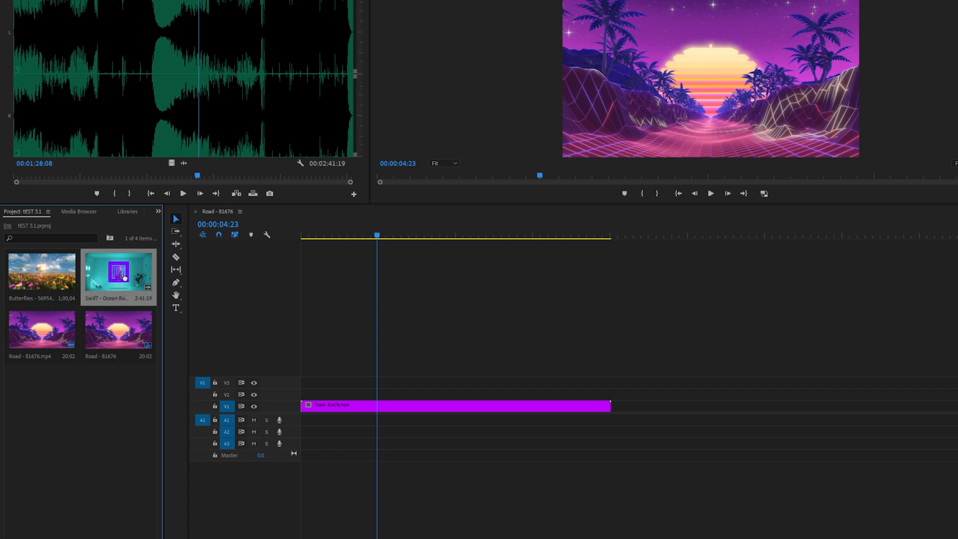
pyautogui.moveTo(138, 281); pyautogui.dragTo(612, 370)
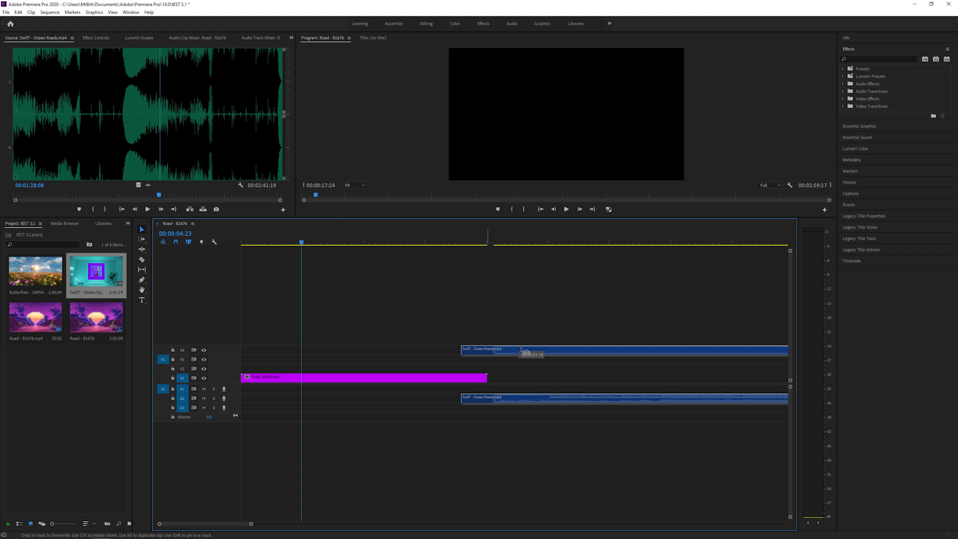
pyautogui.moveTo(522, 351); pyautogui.dragTo(502, 363)
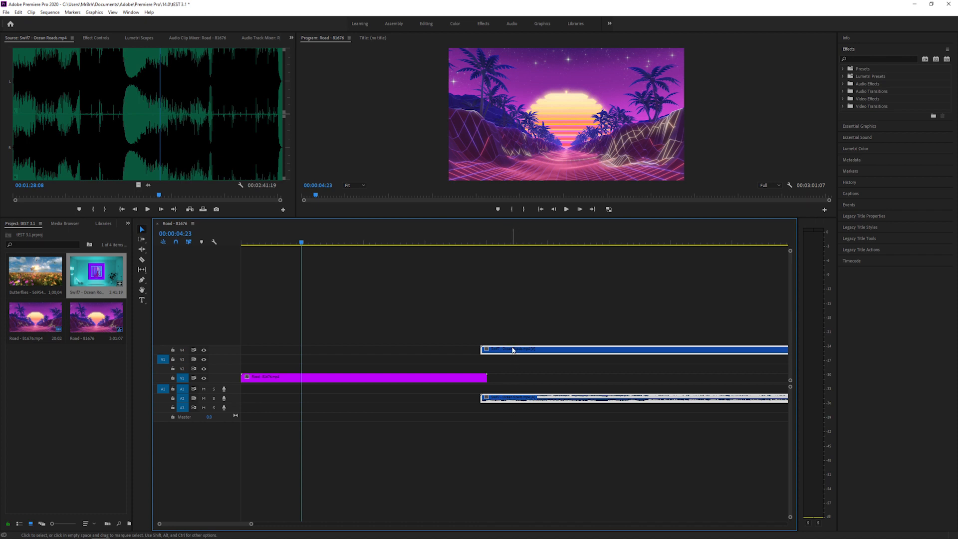
pyautogui.moveTo(518, 355)
pyautogui.mouseDown()
pyautogui.moveTo(455, 349)
pyautogui.moveTo(537, 349)
pyautogui.mouseUp()
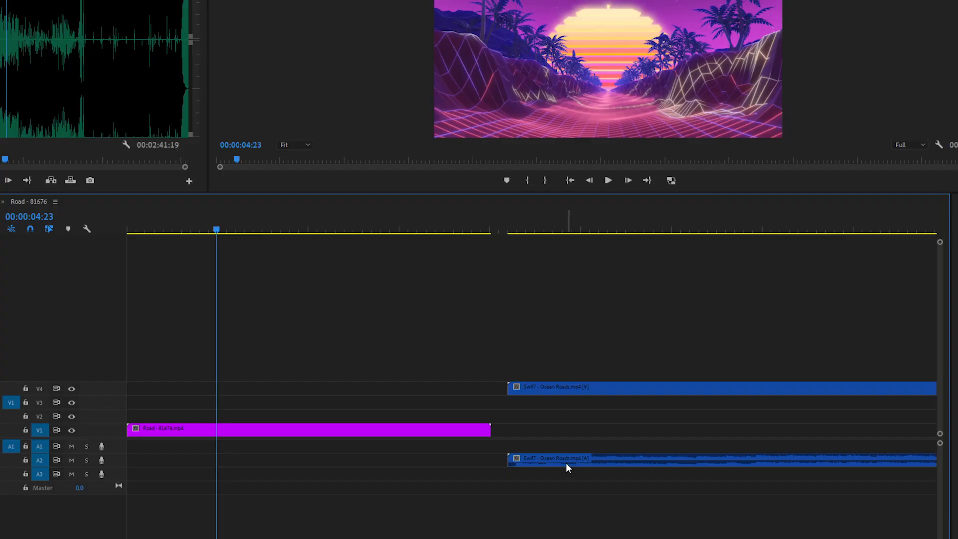
# - Unlink the Swif7 clip's video from its audio and move only the V4 video to the Road clip's end at 00:00:20:02
pyautogui.click(574, 386)
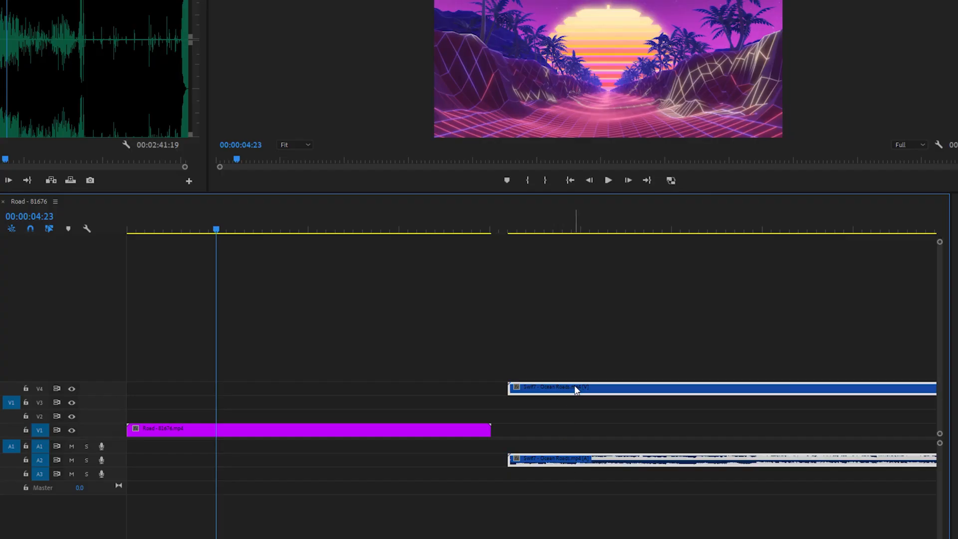
pyautogui.rightClick(575, 386)
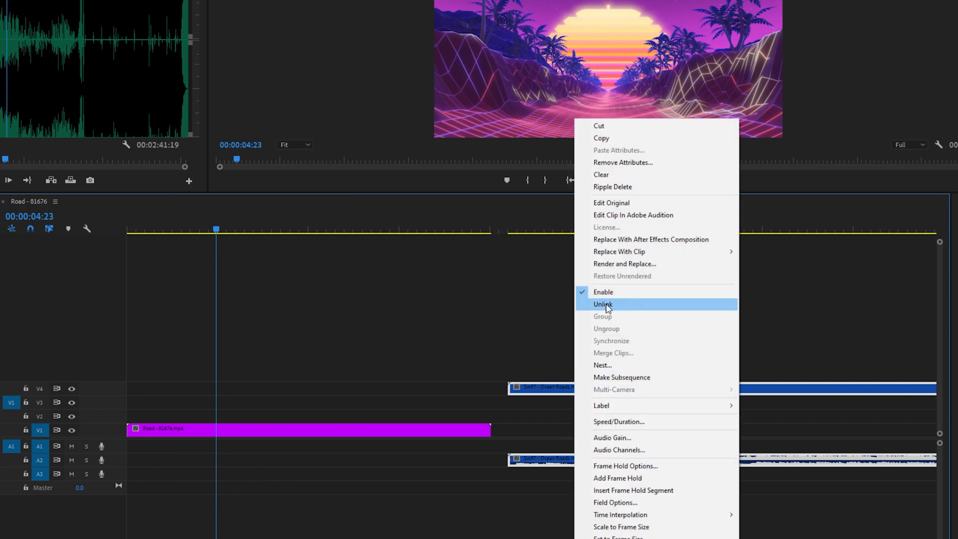
pyautogui.click(603, 304)
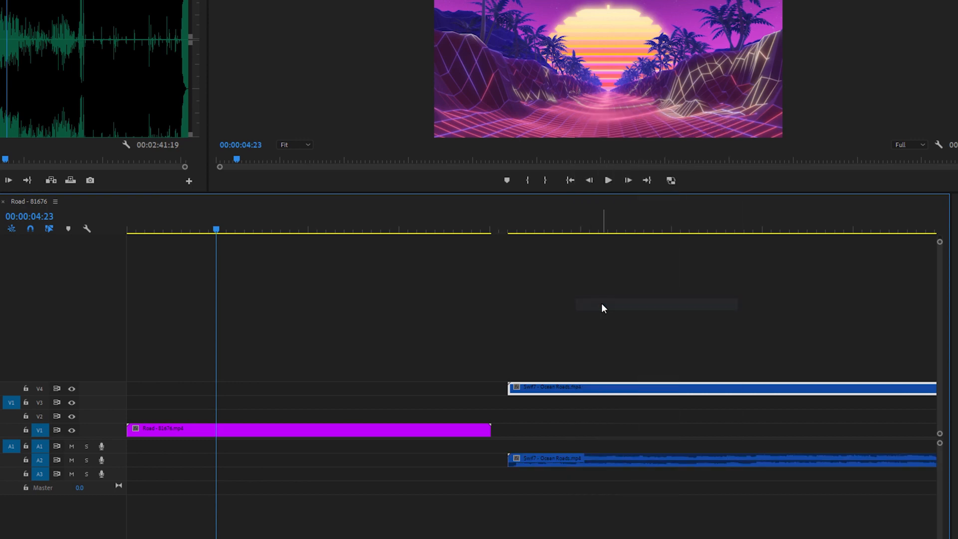
pyautogui.moveTo(589, 389)
pyautogui.mouseDown()
pyautogui.moveTo(513, 389)
pyautogui.moveTo(574, 389)
pyautogui.mouseUp()
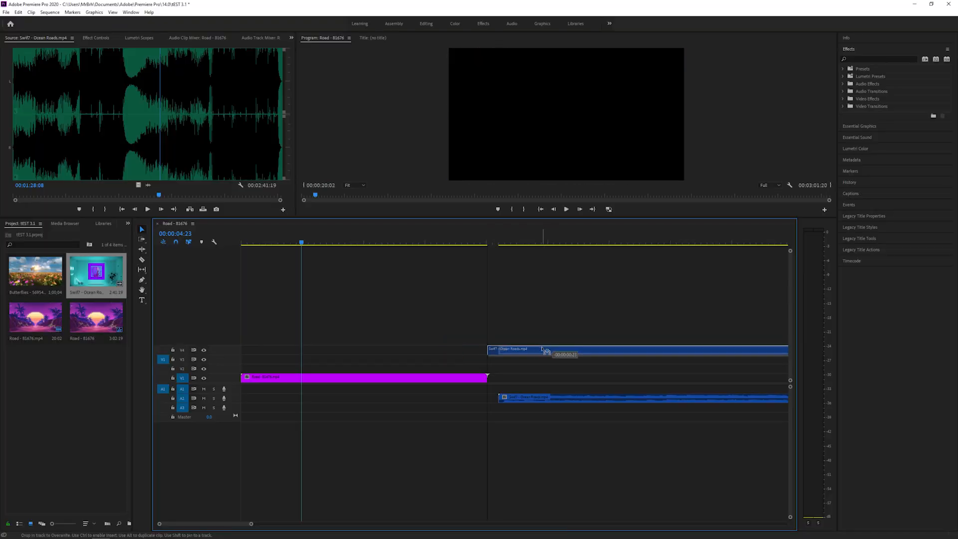
pyautogui.moveTo(545, 351); pyautogui.dragTo(547, 352)
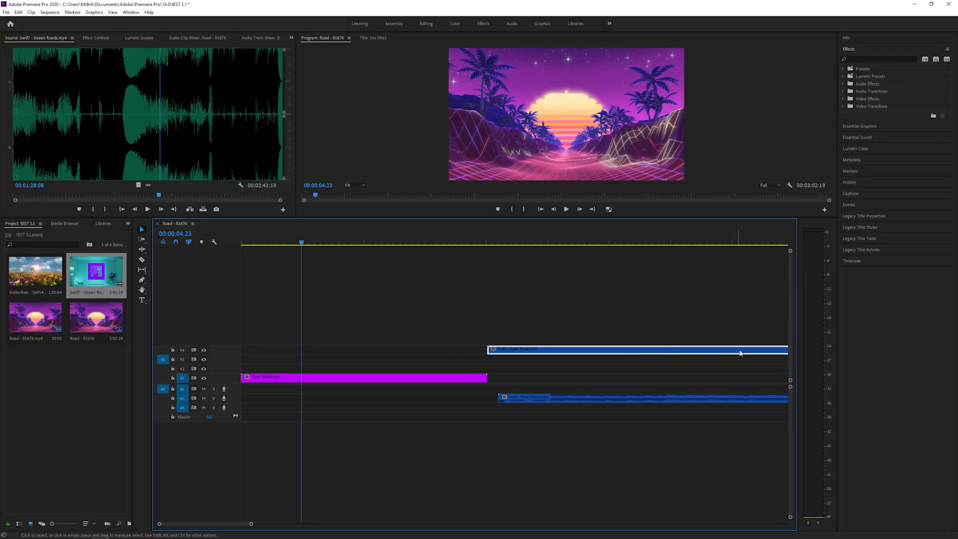
# - Increase the height of the timeline's video and audio tracks so the clips and the waveform can be inspected
pyautogui.moveTo(789, 251); pyautogui.dragTo(791, 260)
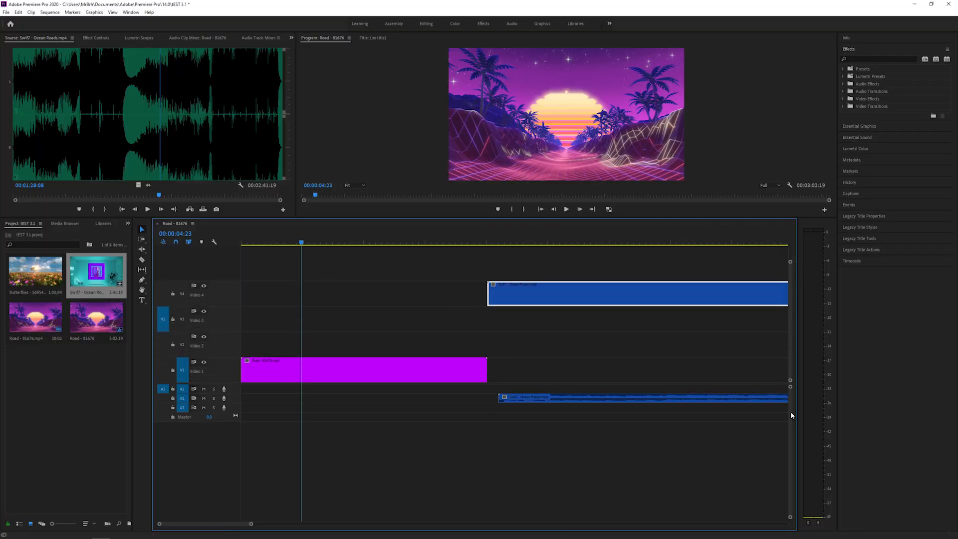
pyautogui.moveTo(790, 516); pyautogui.dragTo(790, 503)
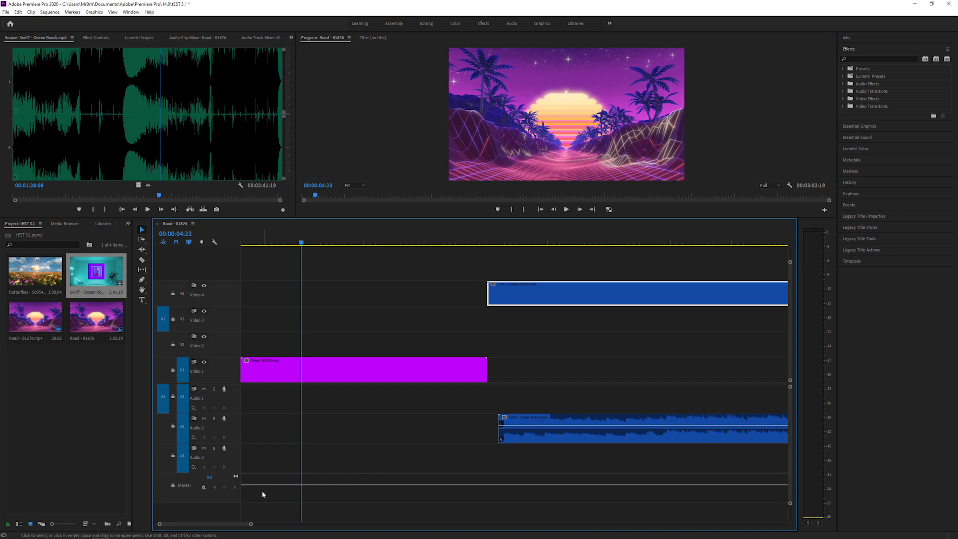
pyautogui.moveTo(251, 524); pyautogui.dragTo(381, 524)
# - Move the unlinked Swif7 video on V4 and audio on A2 later independently, and delete the V4 video
pyautogui.rightClick(396, 285)
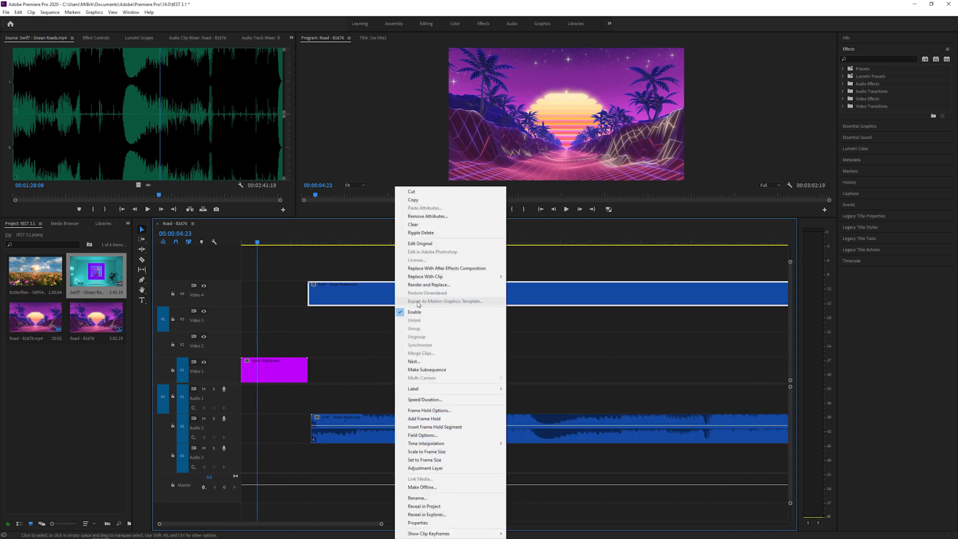
pyautogui.moveTo(346, 299)
pyautogui.mouseDown()
pyautogui.moveTo(395, 303)
pyautogui.moveTo(349, 298)
pyautogui.mouseUp()
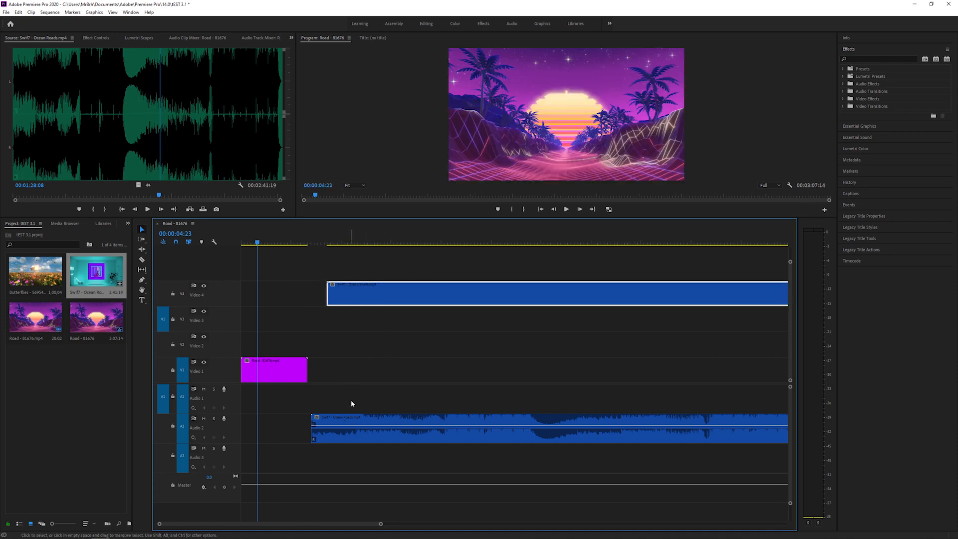
pyautogui.moveTo(345, 428); pyautogui.dragTo(392, 430)
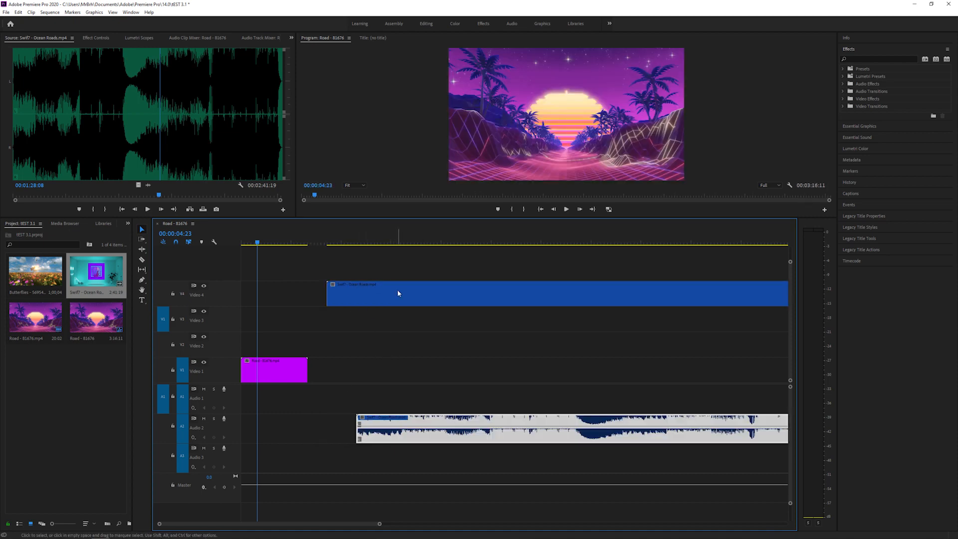
pyautogui.click(353, 288)
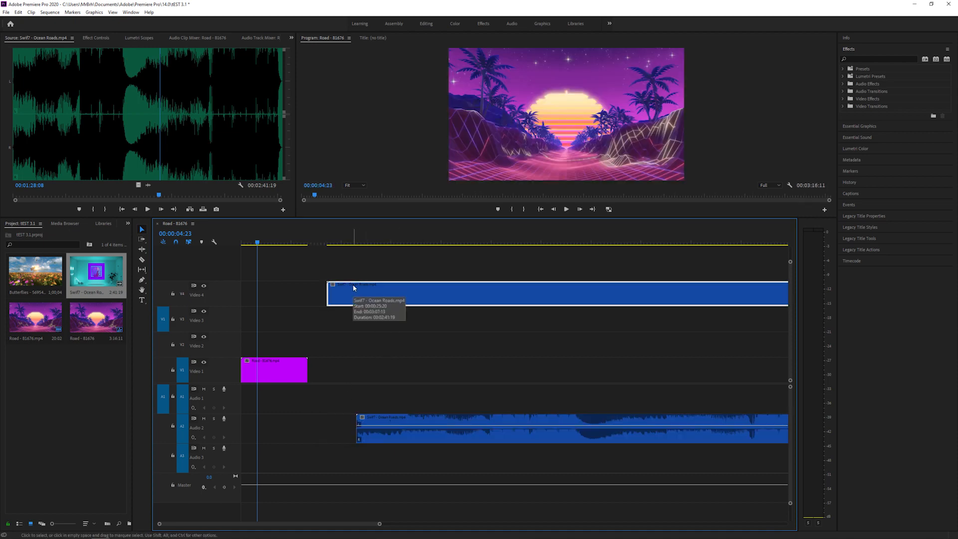
pyautogui.press('Delete')
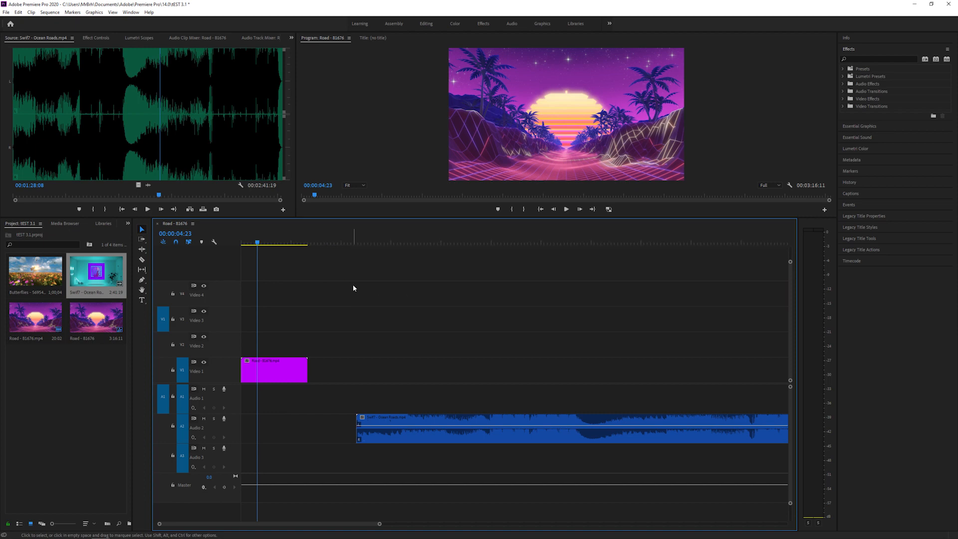
# - Undo the deletion of the Swif7 video and the preceding separate changes to its video and audio
pyautogui.hotkey('ctrl', 'z')
pyautogui.hotkey('ctrl', 'z')
pyautogui.hotkey('ctrl', 'z')
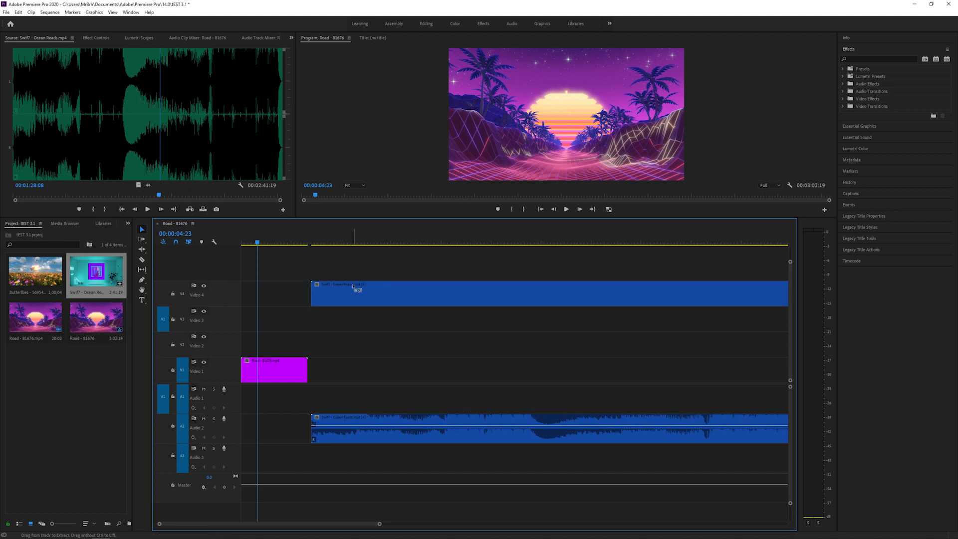
pyautogui.hotkey('ctrl', 'z')
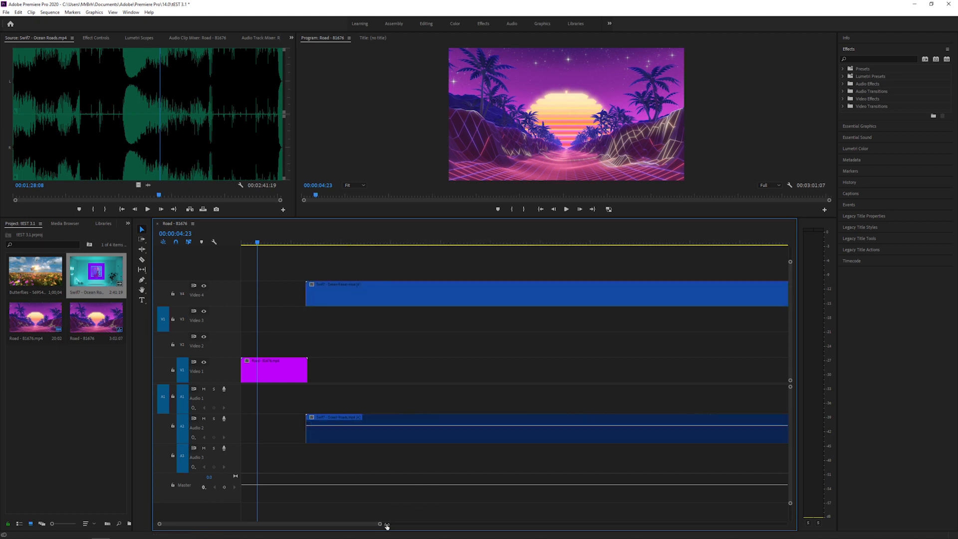
# - Delete both the V4 video and the A2 audio of the Swif7 clip from the sequence
pyautogui.press('-')
pyautogui.moveTo(357, 279); pyautogui.dragTo(489, 460)
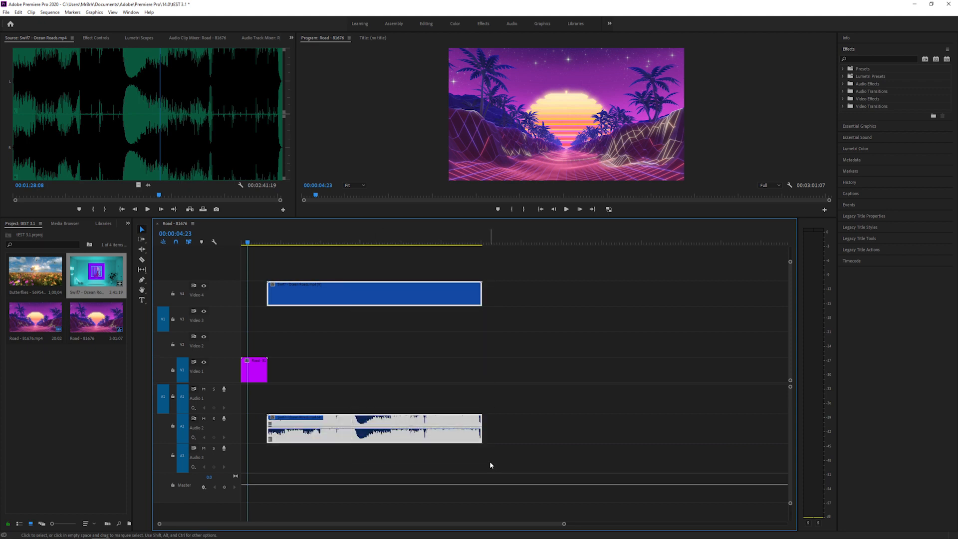
pyautogui.press('Delete')
pyautogui.click(50, 382)
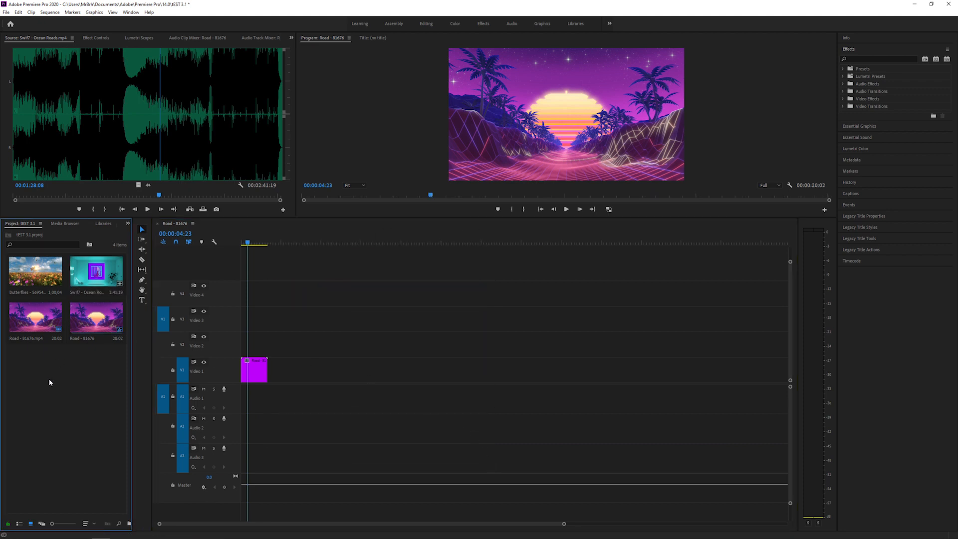
# - Add the full Swif7 - Ocean Roads.mp4 clip well after the Road clip, with video on V3 and audio on A1
pyautogui.click(78, 274)
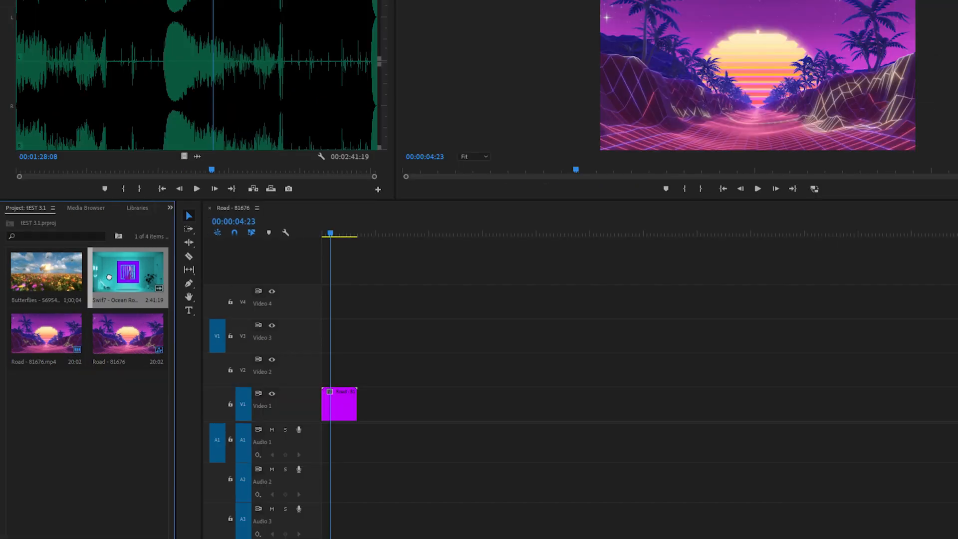
pyautogui.moveTo(80, 274); pyautogui.dragTo(243, 305)
pyautogui.moveTo(325, 318); pyautogui.dragTo(588, 348)
pyautogui.click(599, 338)
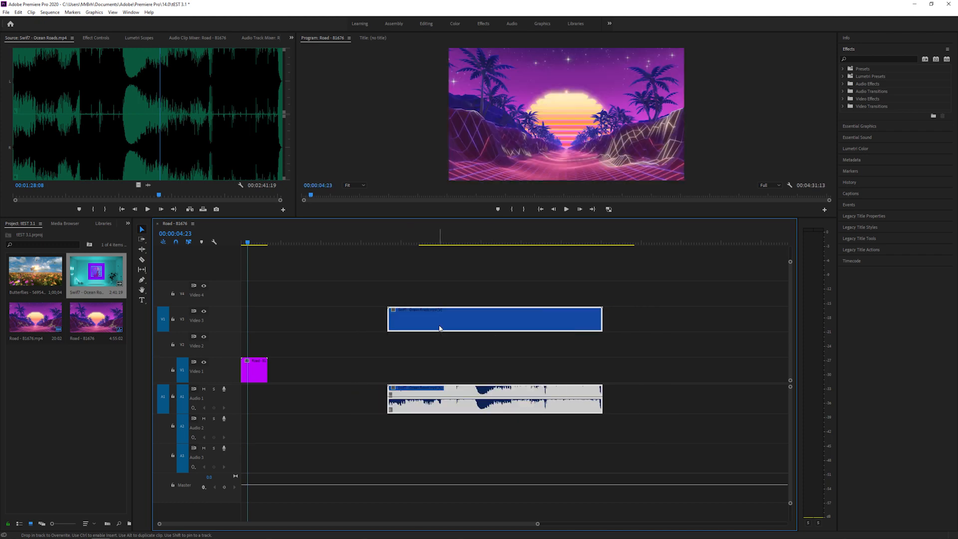
pyautogui.moveTo(439, 329); pyautogui.dragTo(439, 328)
# - Unlink the Swif7 clip's video from its A1 audio and delete the separated V3 video
pyautogui.rightClick(452, 319)
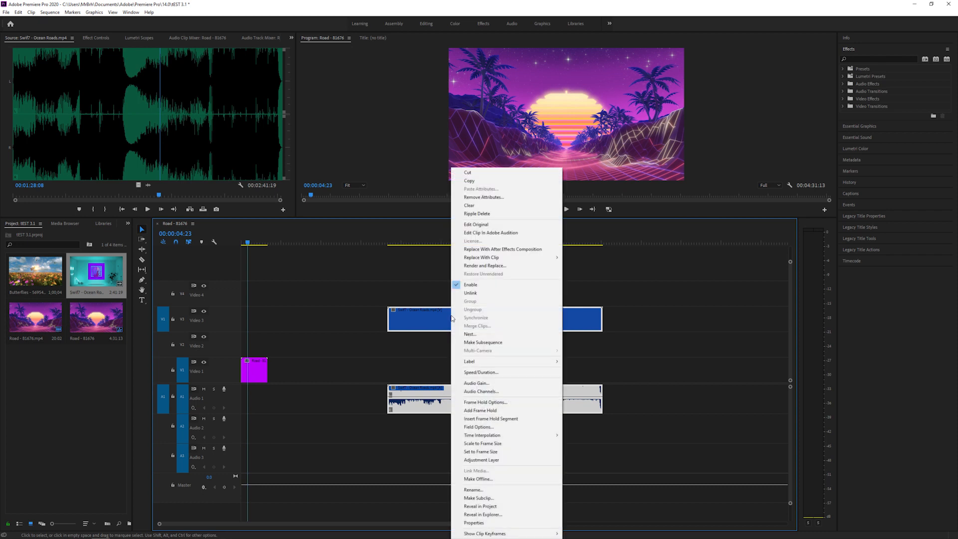
pyautogui.click(475, 294)
pyautogui.moveTo(486, 317); pyautogui.dragTo(537, 330)
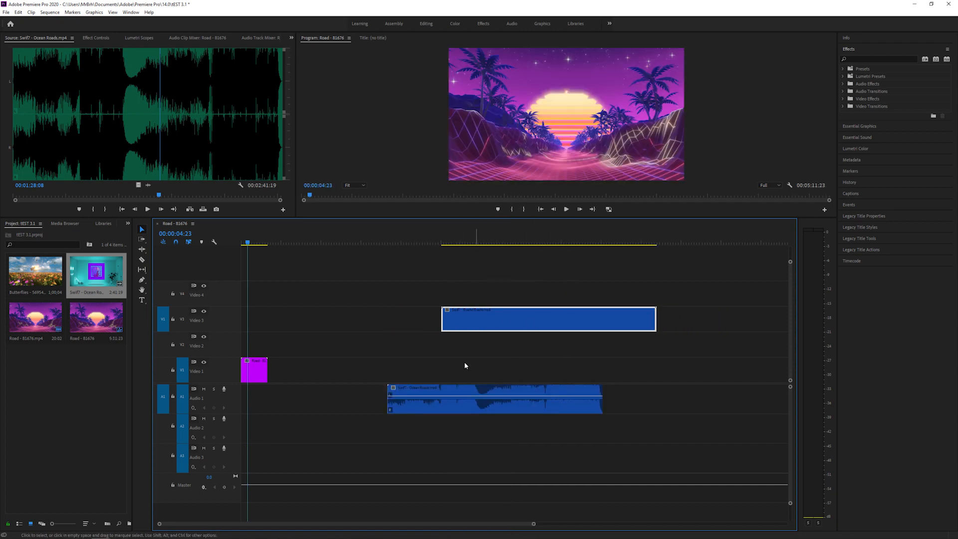
pyautogui.moveTo(405, 288); pyautogui.dragTo(616, 355)
pyautogui.press('Delete')
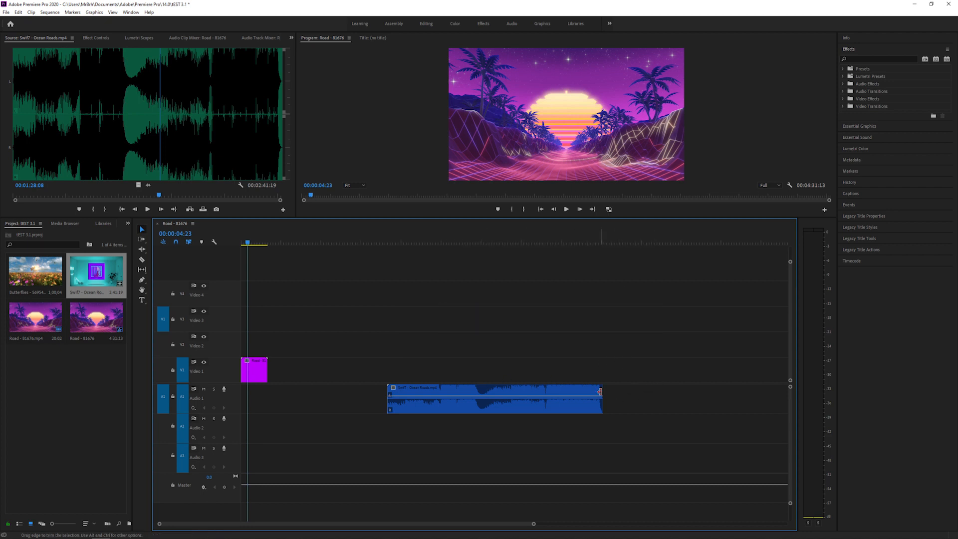
# - Trim the end of the Swif7 audio to a duration of 00:02:11:11 and close the gap before it on A1
pyautogui.moveTo(607, 390); pyautogui.dragTo(562, 389)
pyautogui.moveTo(533, 524); pyautogui.dragTo(421, 523)
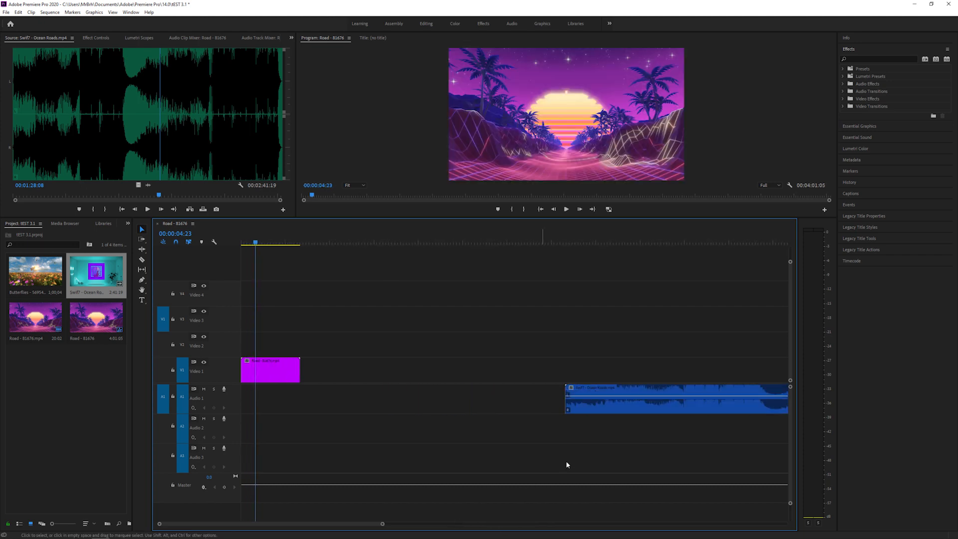
pyautogui.click(463, 392)
pyautogui.press('Delete')
# - Play the sequence to monitor the Swif7 audio level, and widen the audio meters
pyautogui.press('space')
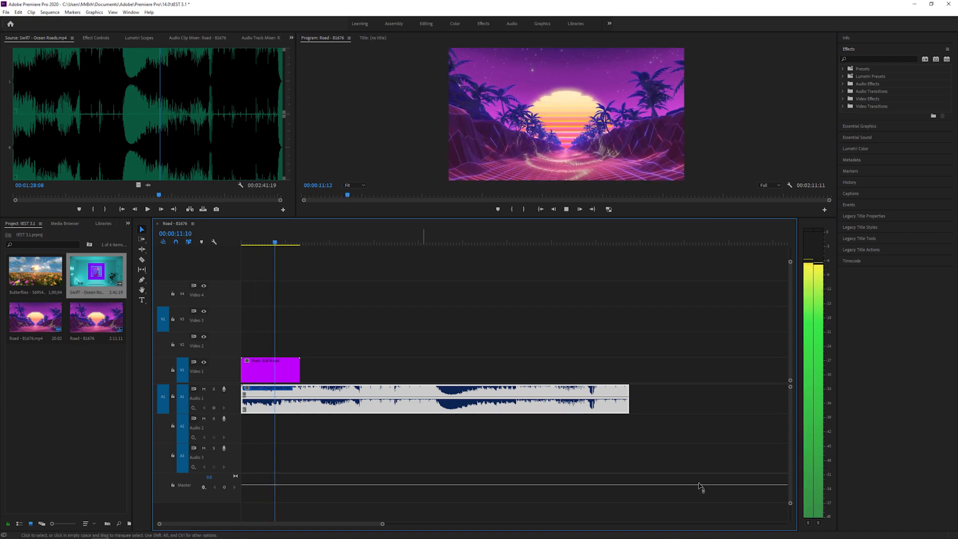
pyautogui.moveTo(381, 524); pyautogui.dragTo(342, 524)
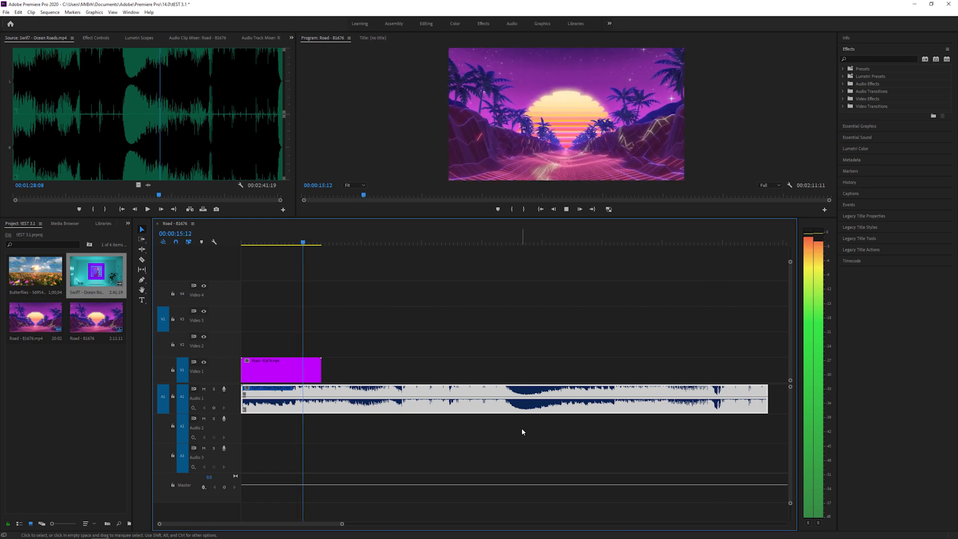
pyautogui.press('space')
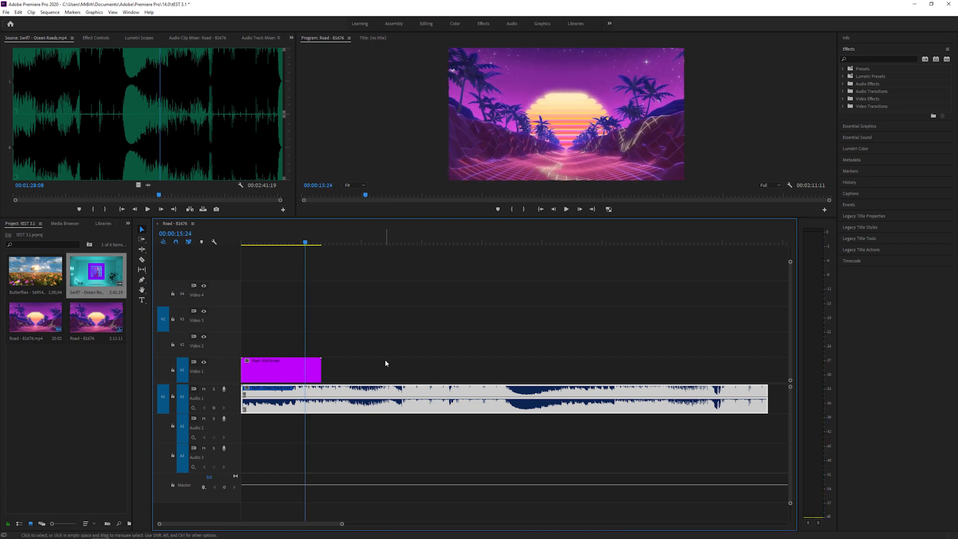
pyautogui.click(344, 401)
pyautogui.press('space')
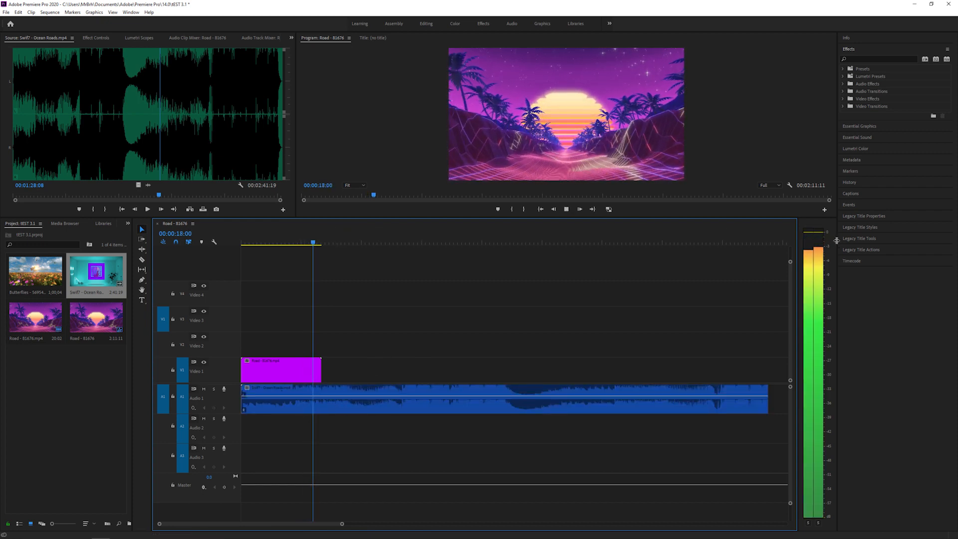
pyautogui.moveTo(837, 244); pyautogui.dragTo(889, 243)
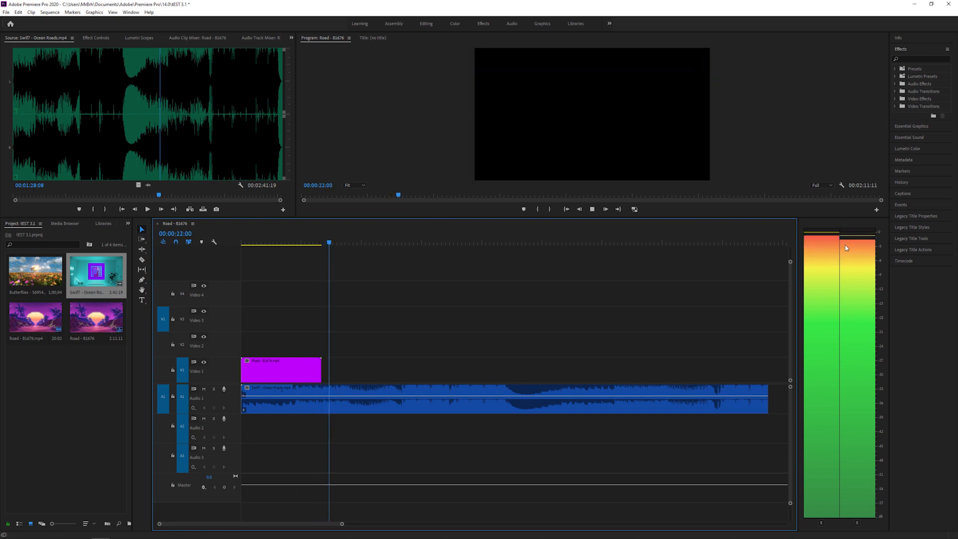
pyautogui.press('space')
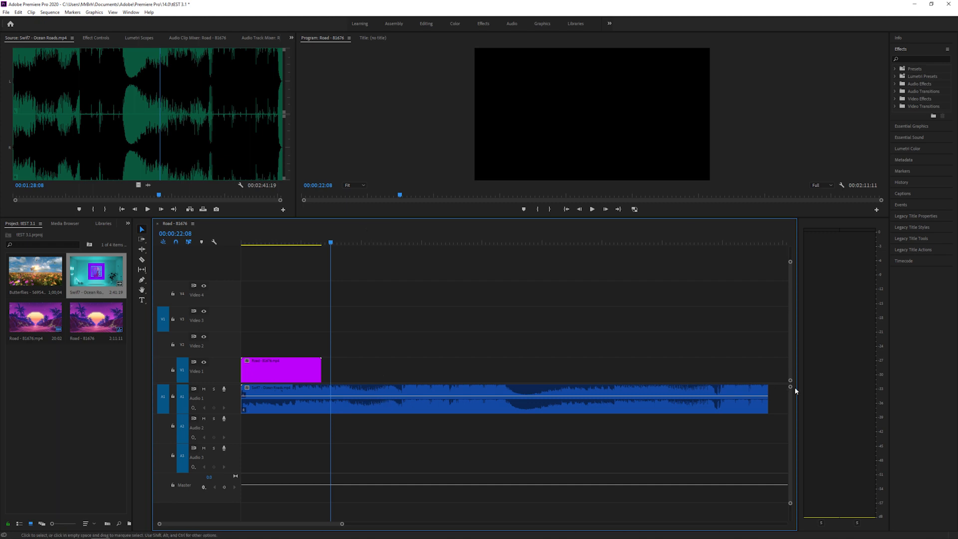
# - Reduce the video tracks' height and enlarge the audio tracks to show the Swif7 waveform and volume line
pyautogui.moveTo(790, 387); pyautogui.dragTo(789, 362)
pyautogui.moveTo(791, 261); pyautogui.dragTo(790, 253)
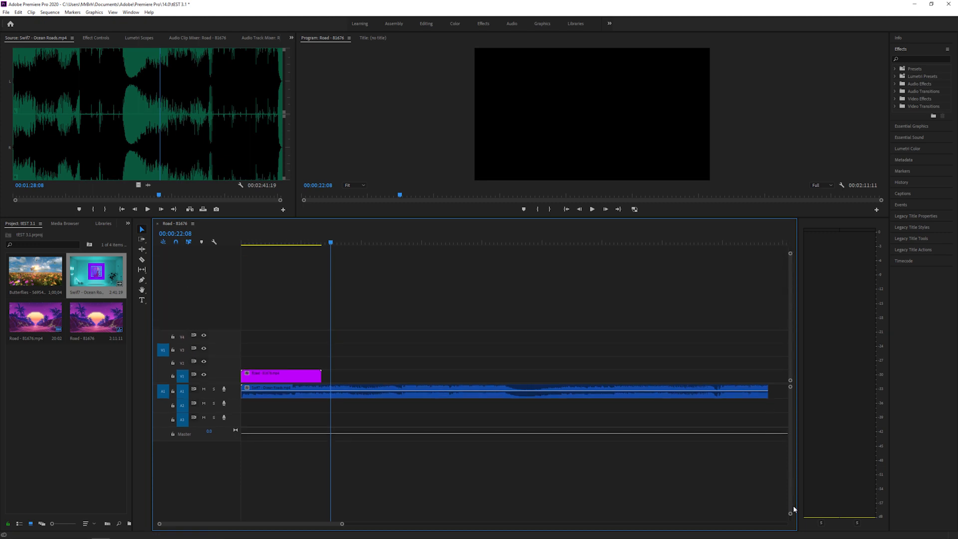
pyautogui.moveTo(790, 513); pyautogui.dragTo(796, 505)
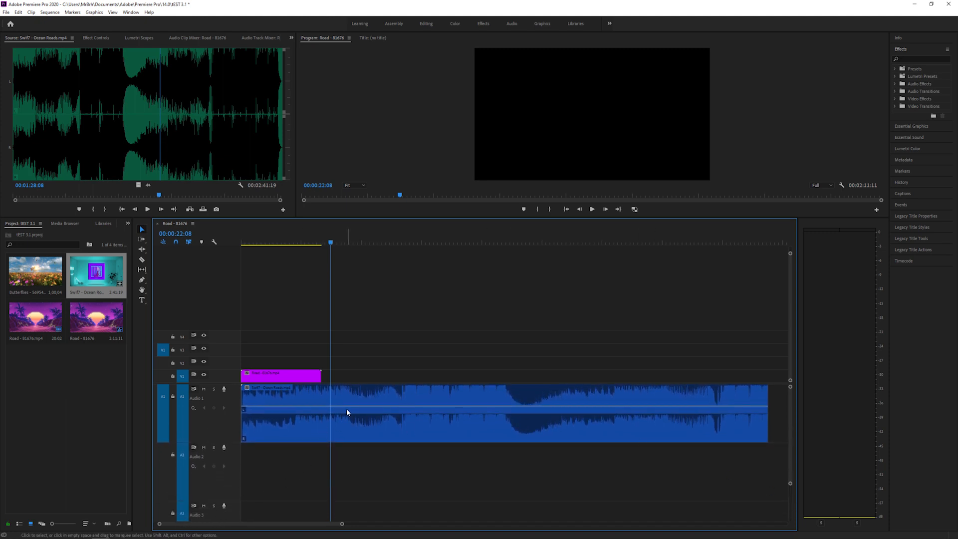
# - Lower the Swif7 audio's volume line on A1, preview it, and readjust it to about -1.4 dB
pyautogui.click(415, 409)
pyautogui.moveTo(414, 409); pyautogui.dragTo(415, 423)
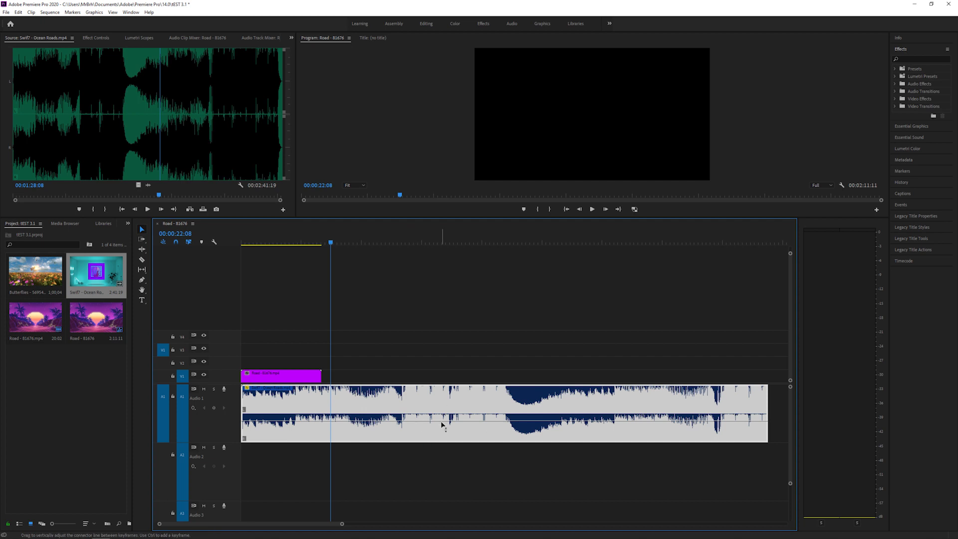
pyautogui.press('space')
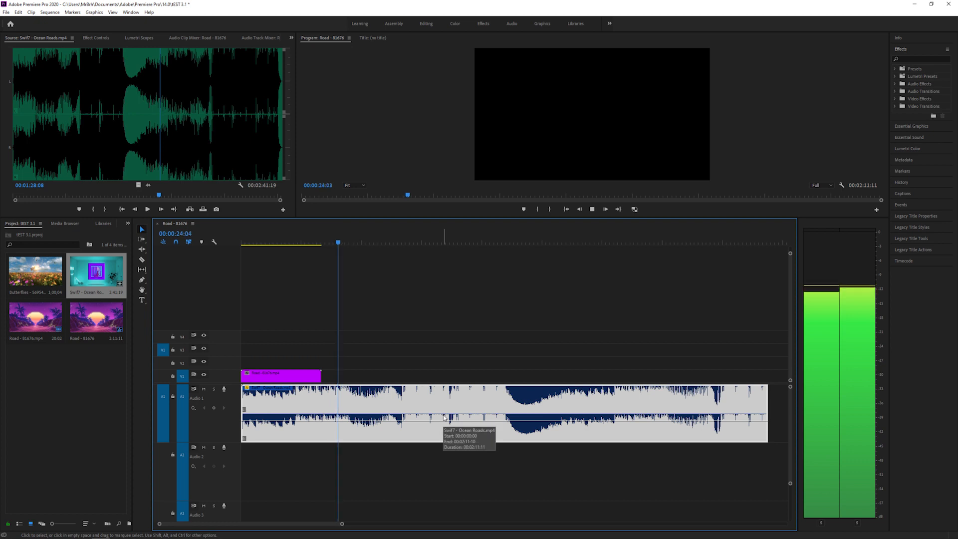
pyautogui.moveTo(446, 419)
pyautogui.mouseDown()
pyautogui.moveTo(449, 429)
pyautogui.moveTo(450, 400)
pyautogui.moveTo(450, 414)
pyautogui.mouseUp()
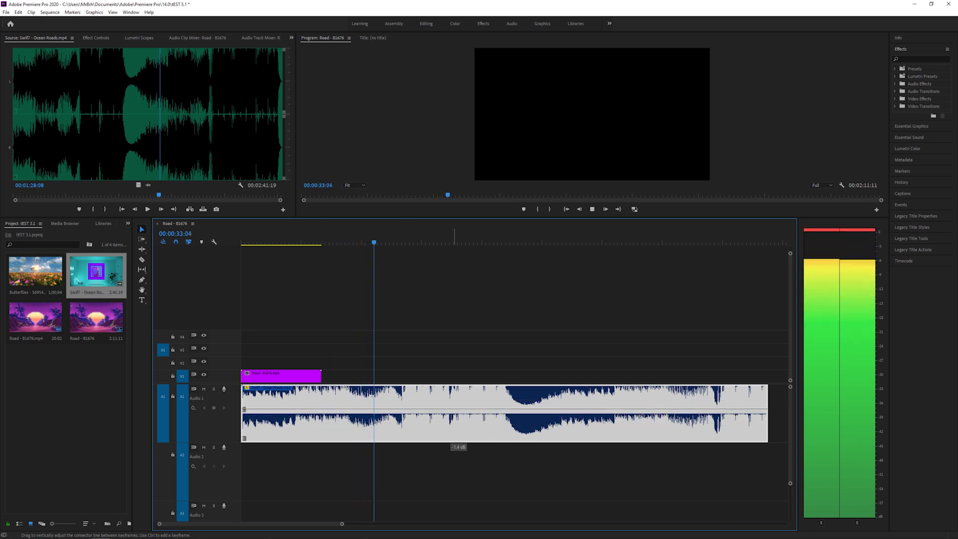
pyautogui.click(591, 209)
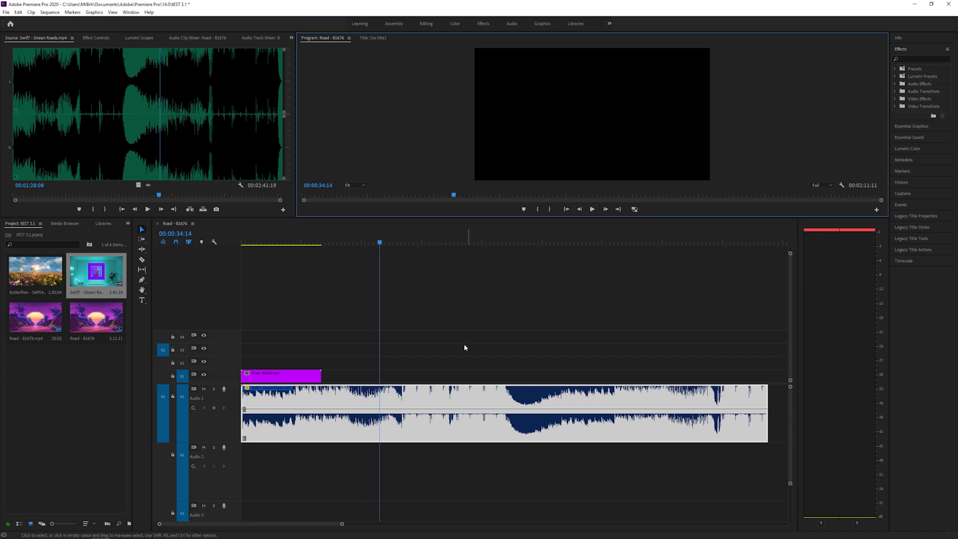
# - Adjust the Swif7 clip's audio gain by -20 dB and play the sequence to check the level
pyautogui.click(394, 419)
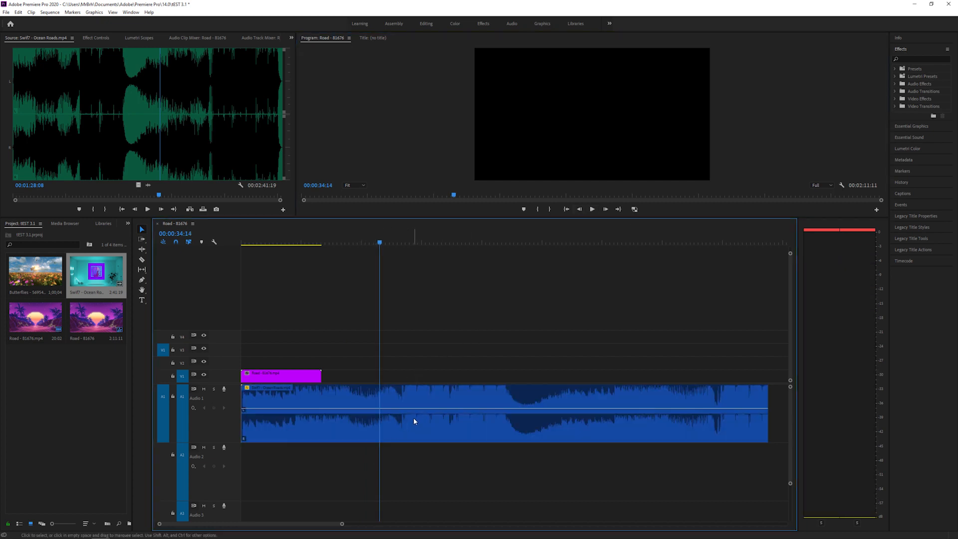
pyautogui.click(424, 398)
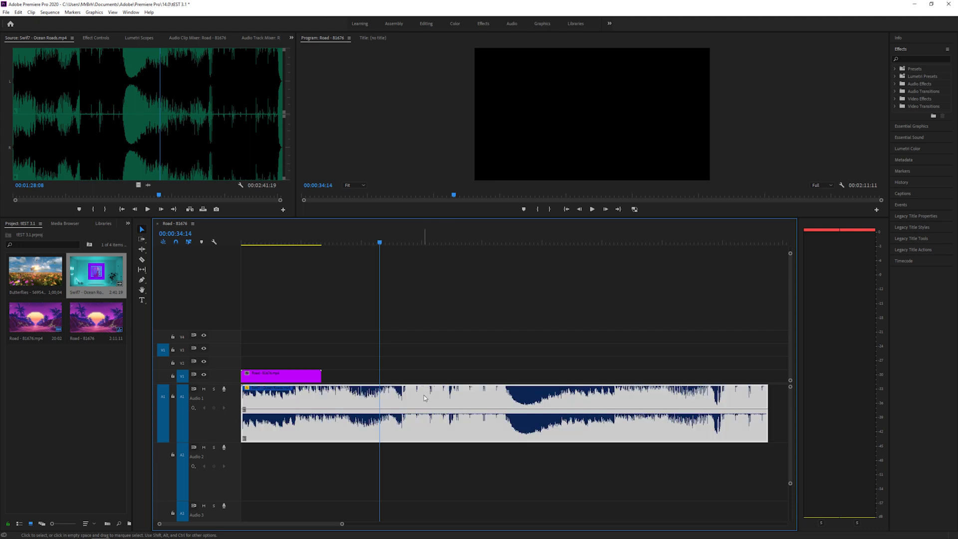
pyautogui.rightClick(423, 394)
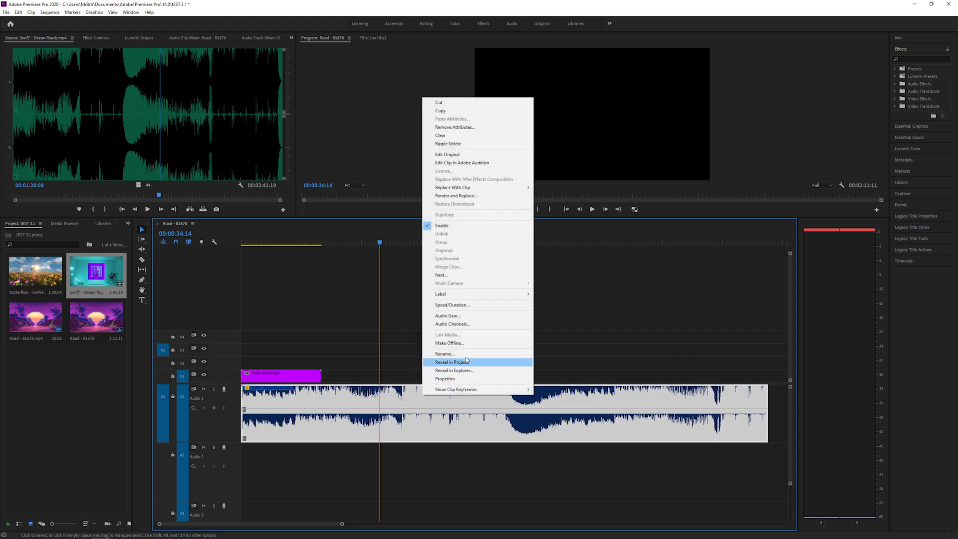
pyautogui.click(446, 315)
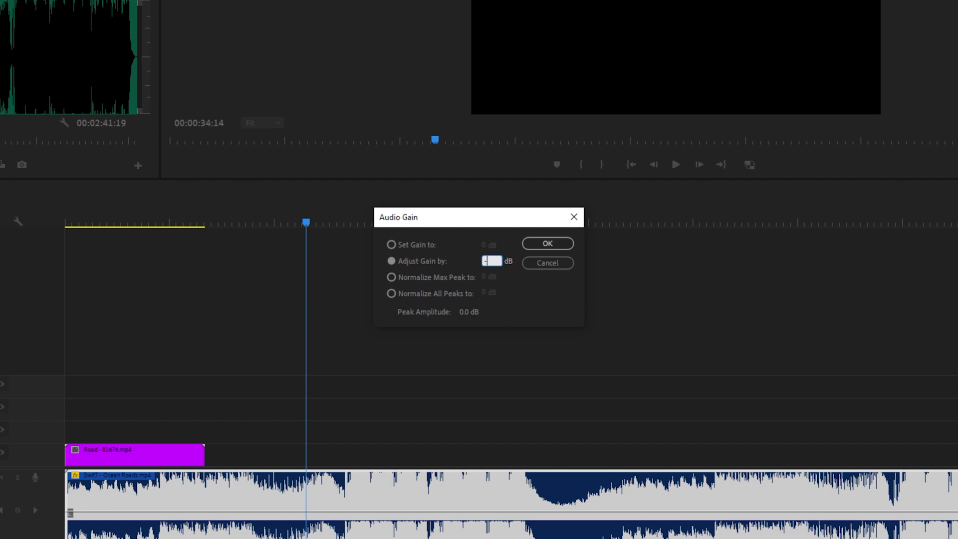
pyautogui.write('20')
pyautogui.click(547, 244)
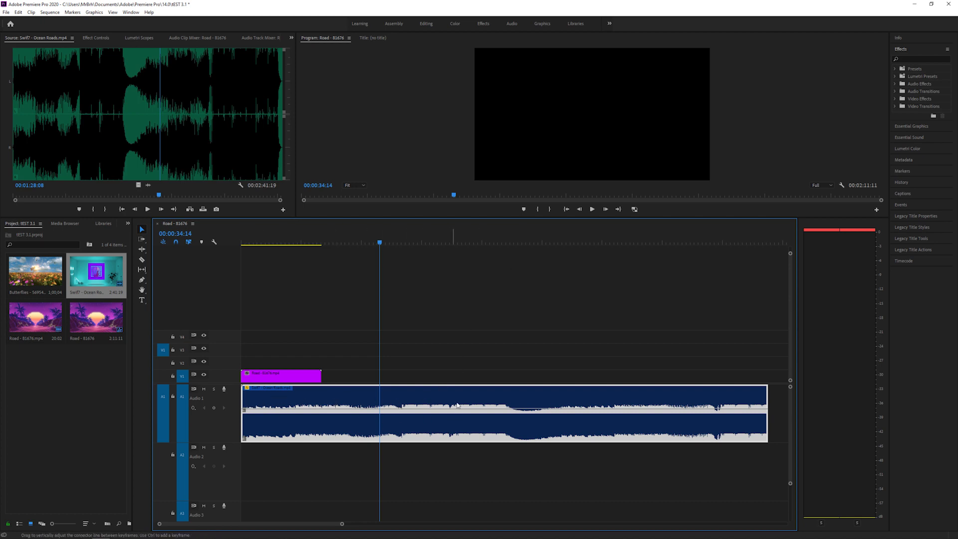
pyautogui.press('space')
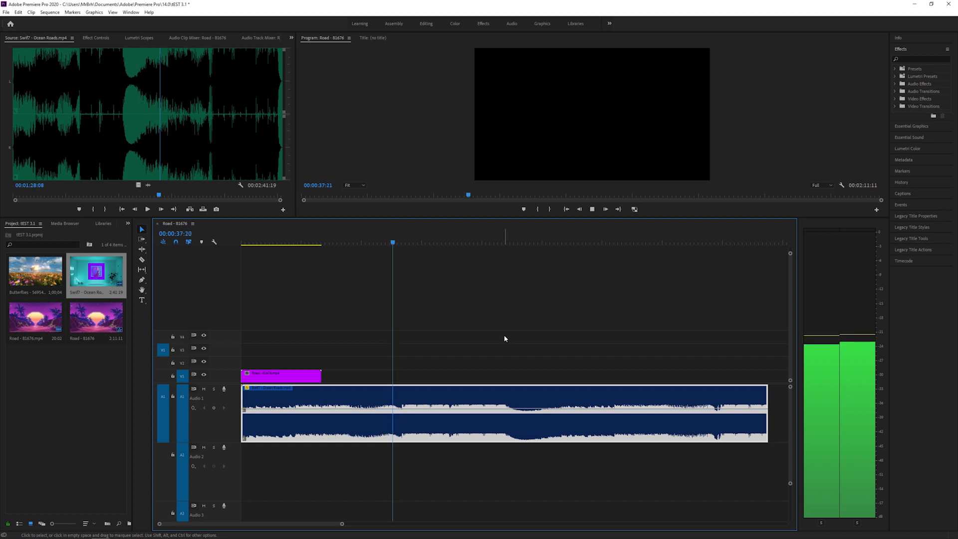
# - Adjust the Swif7 clip's audio gain by 12 dB and play the sequence to check the level
pyautogui.press('space')
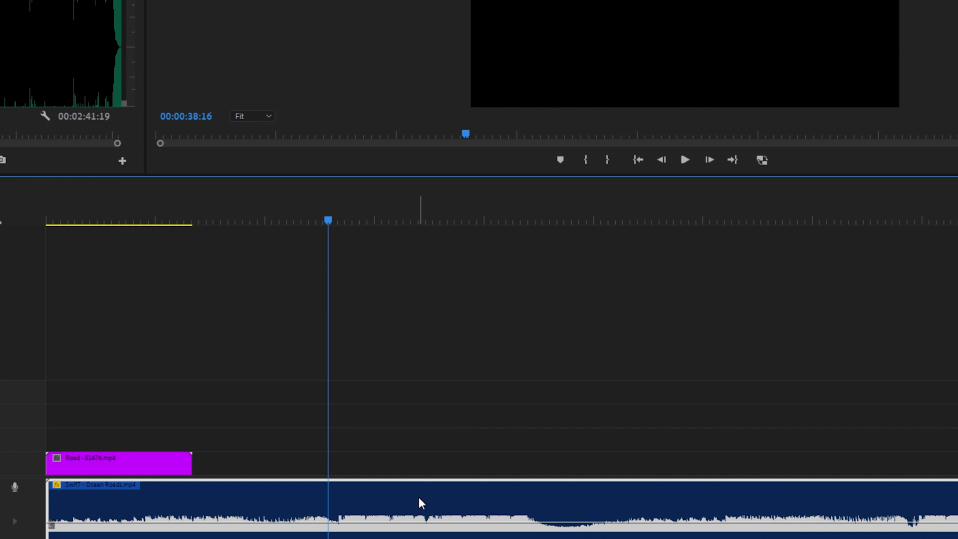
pyautogui.rightClick(445, 394)
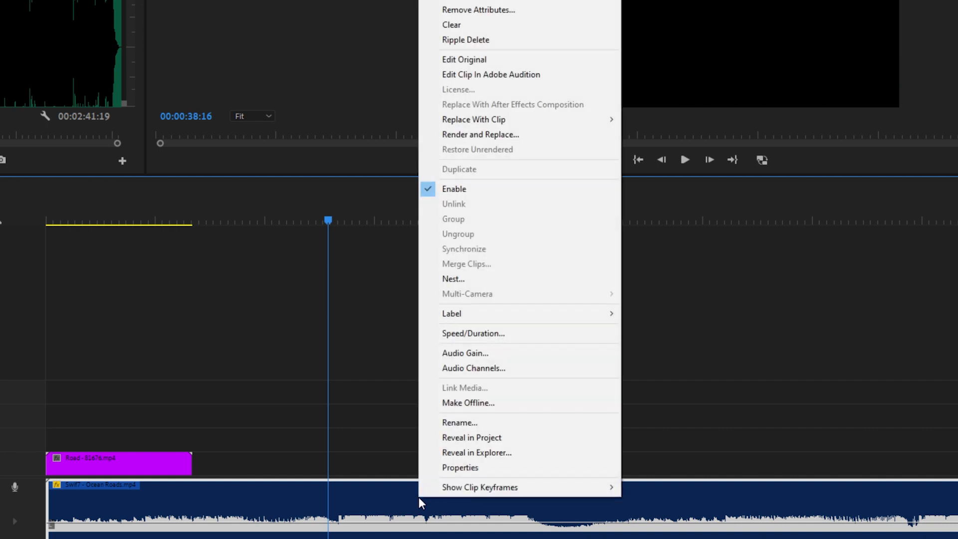
pyautogui.click(495, 355)
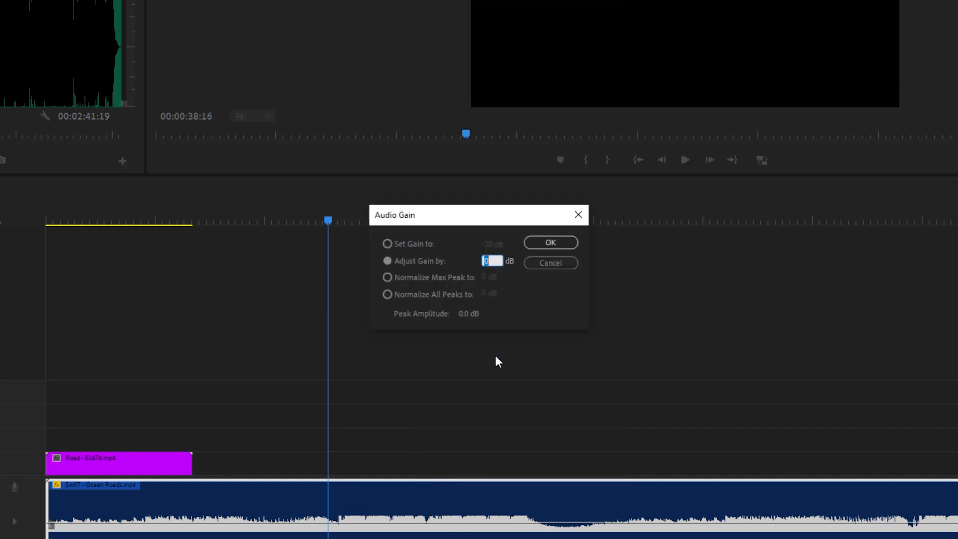
pyautogui.write('12')
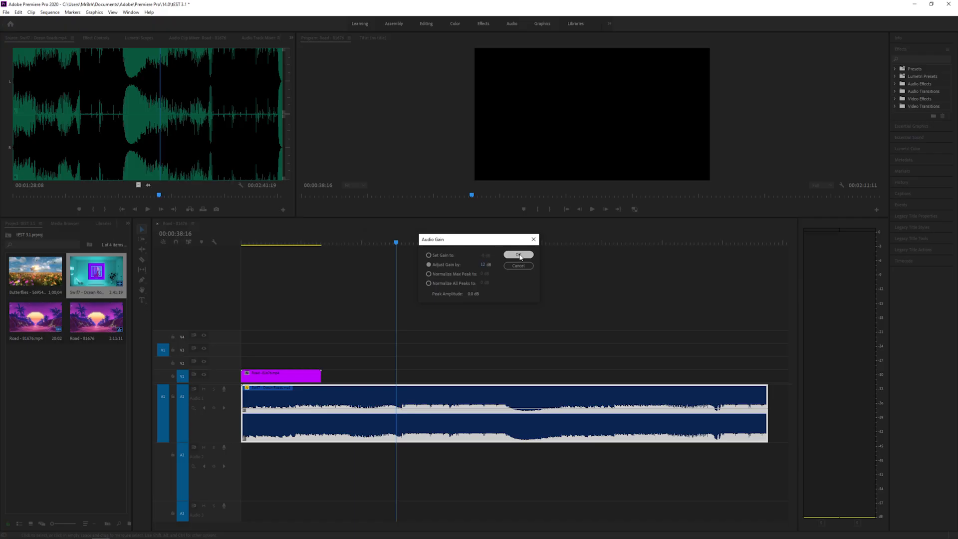
pyautogui.click(551, 246)
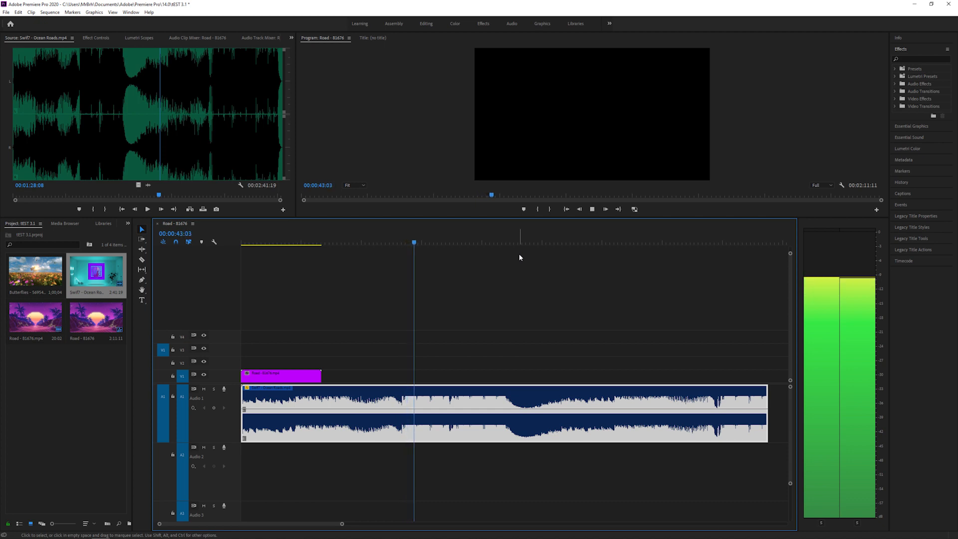
pyautogui.press('space')
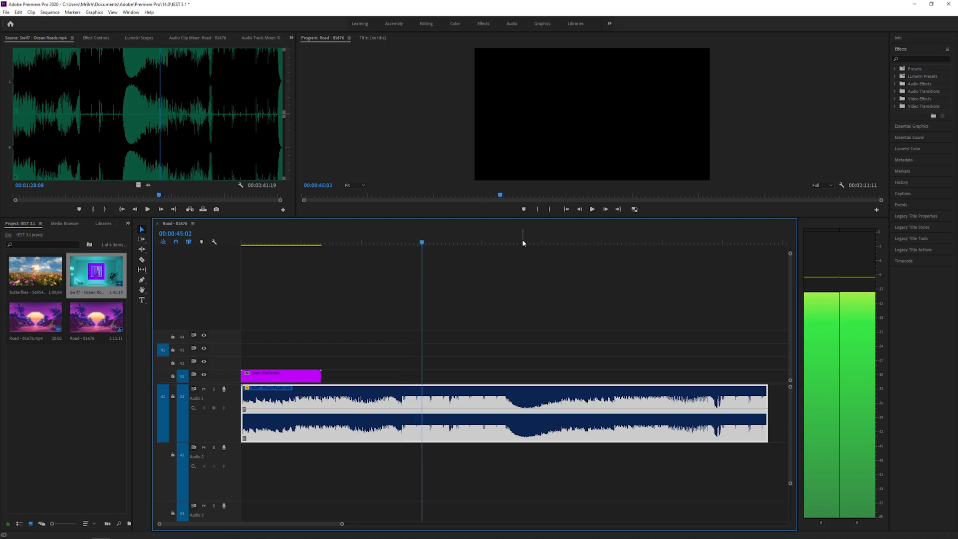
# - Lower the Swif7 audio's volume line on A1 and review the Audio Gain options without applying a change
pyautogui.moveTo(477, 406); pyautogui.dragTo(470, 425)
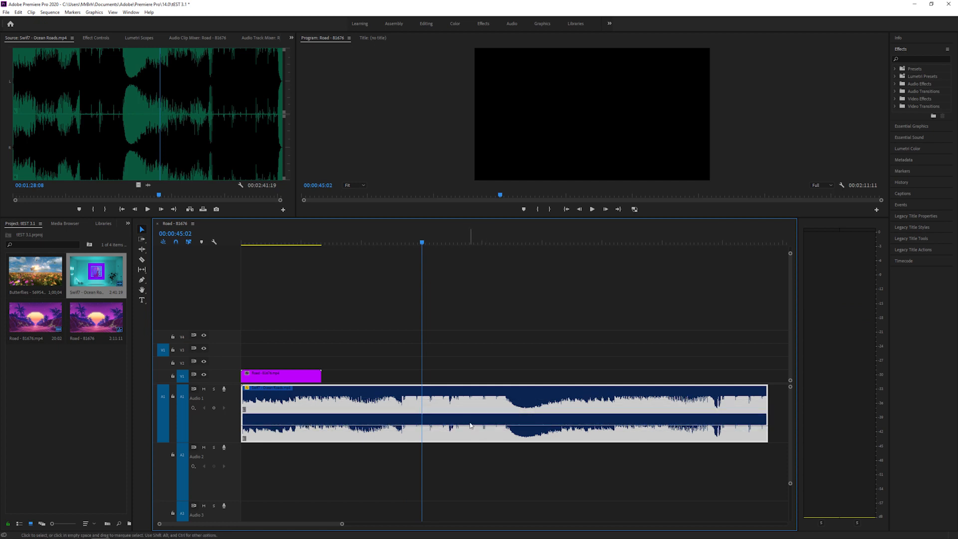
pyautogui.rightClick(458, 397)
pyautogui.click(499, 317)
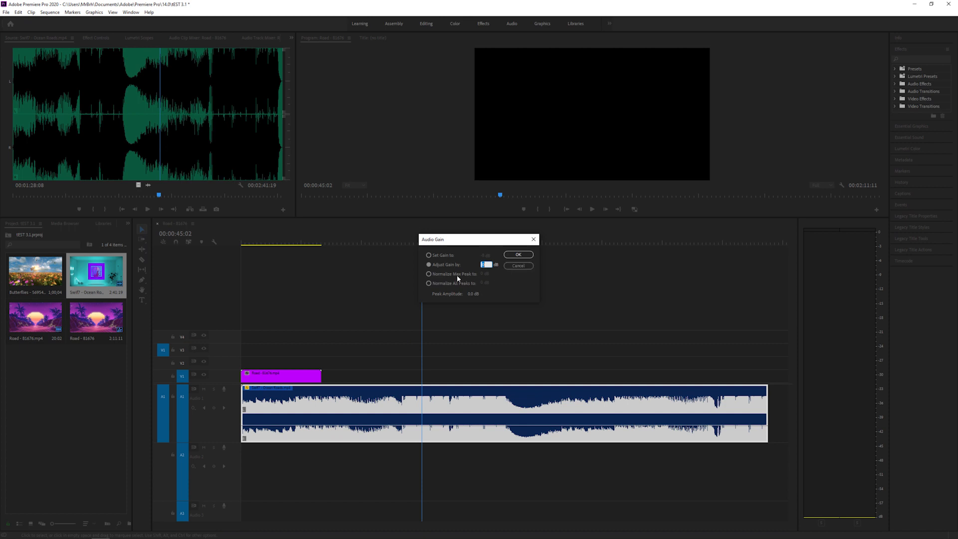
pyautogui.click(522, 267)
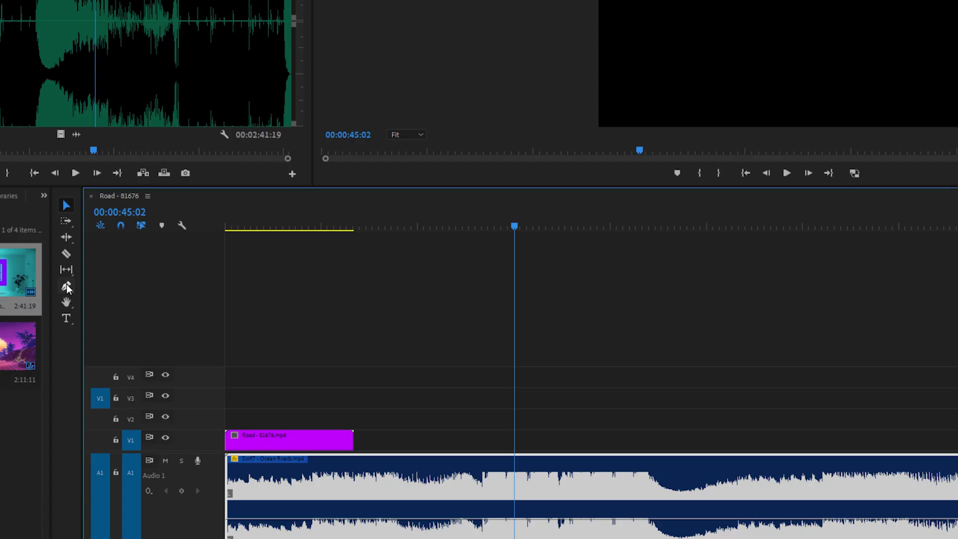
# - Raise the Swif7 audio's volume line on A1 to about -11.2 dB
pyautogui.click(142, 281)
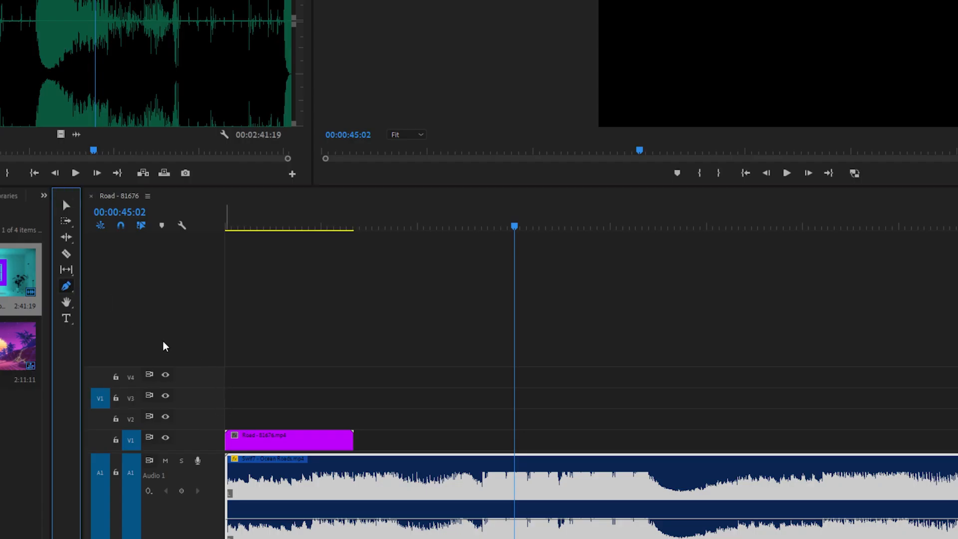
pyautogui.click(66, 205)
pyautogui.moveTo(413, 518); pyautogui.dragTo(413, 511)
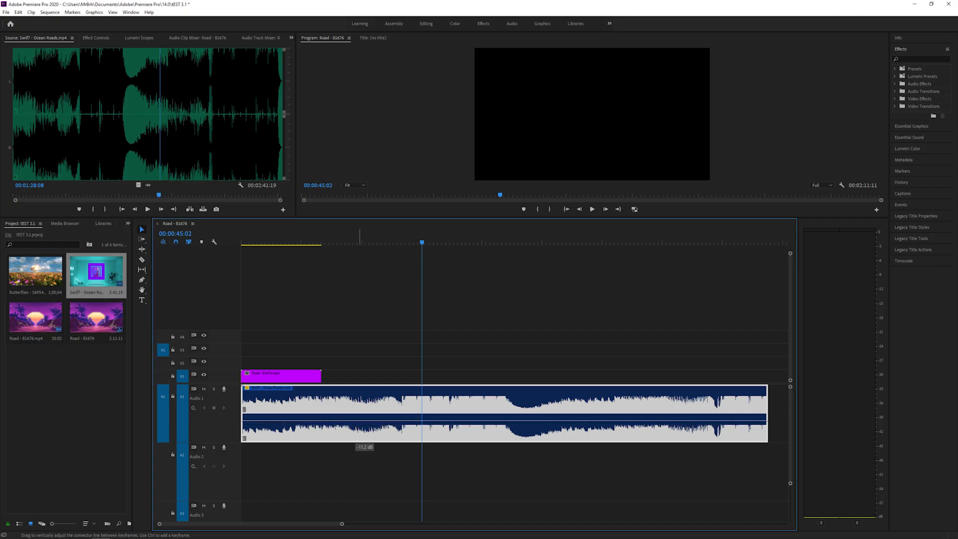
pyautogui.moveTo(359, 421); pyautogui.dragTo(360, 420)
# - Trim the quiet beginning off the Swif7 audio, close the gap at the sequence start, and play the result
pyautogui.click(566, 209)
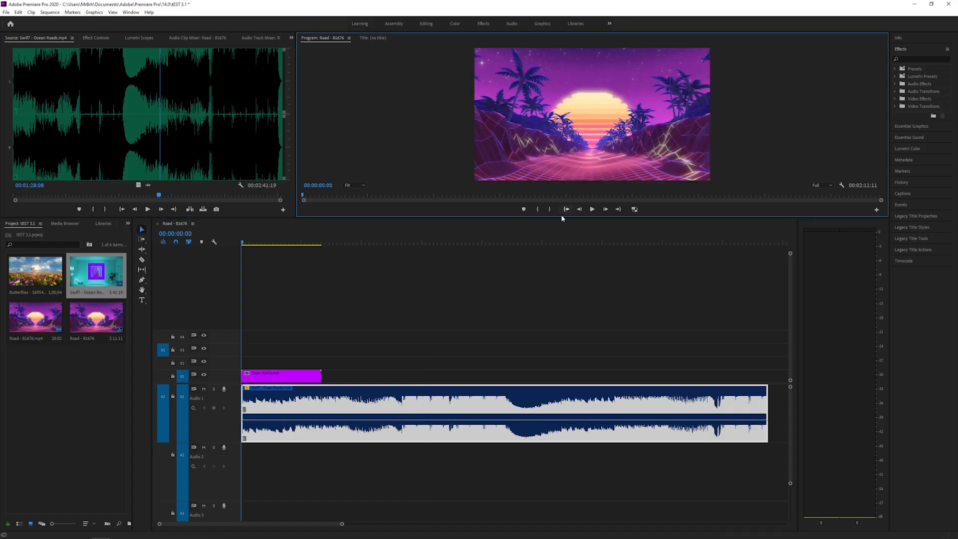
pyautogui.press('space')
pyautogui.moveTo(160, 524); pyautogui.dragTo(240, 522)
pyautogui.press('space')
pyautogui.moveTo(244, 395); pyautogui.dragTo(399, 418)
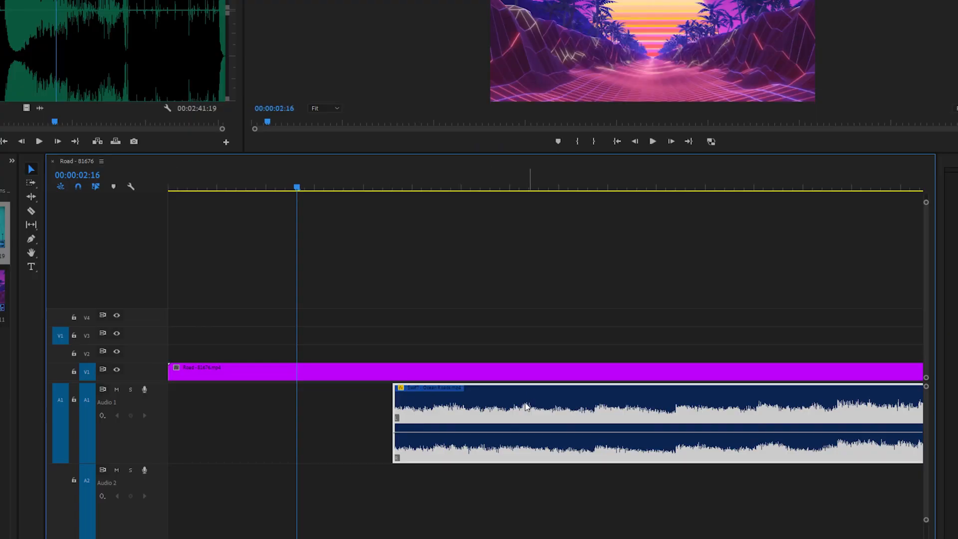
pyautogui.click(256, 399)
pyautogui.press('Delete')
pyautogui.press('space')
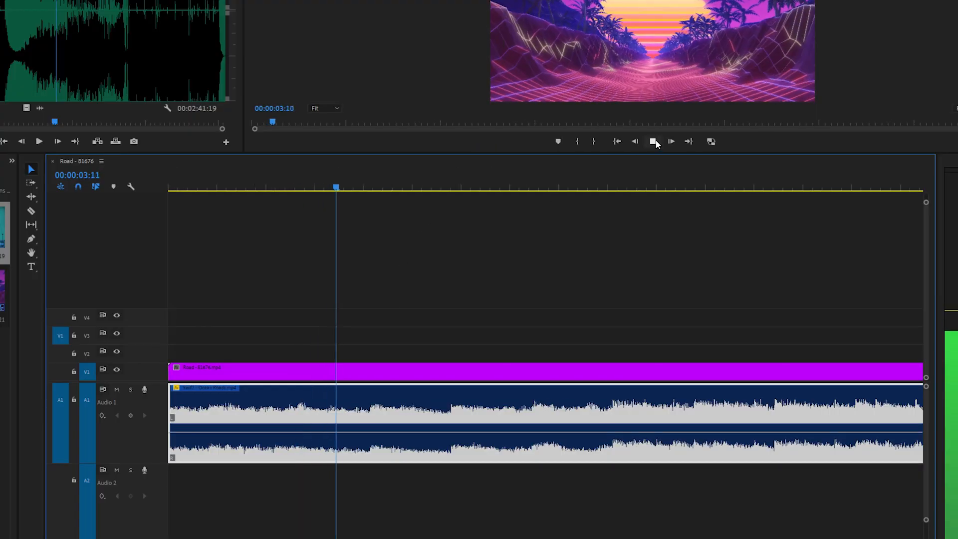
pyautogui.press('space')
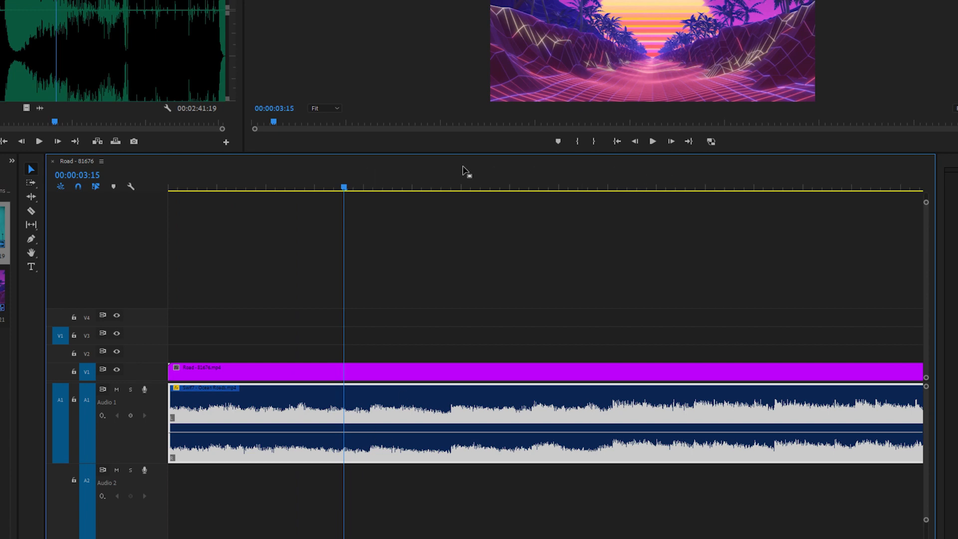
# - Raise the Swif7 volume line and build a short fade-in with two Pen tool keyframes, lowering the first to the clip's bottom edge
pyautogui.moveTo(398, 432); pyautogui.dragTo(403, 419)
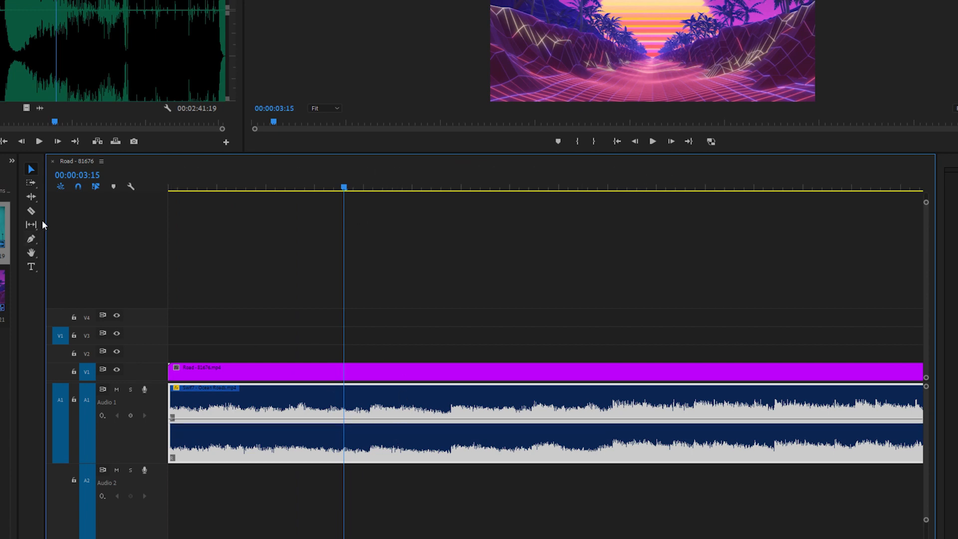
pyautogui.click(32, 239)
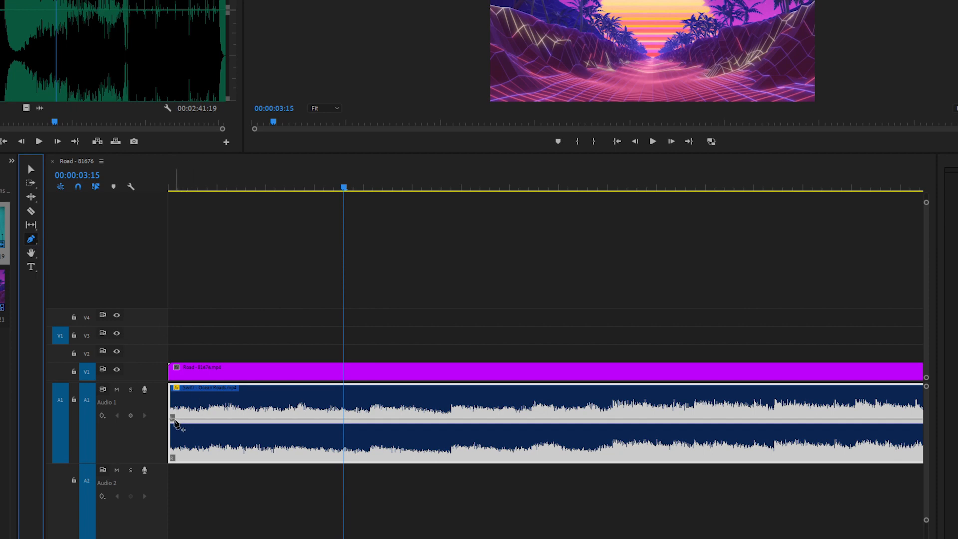
pyautogui.click(175, 418)
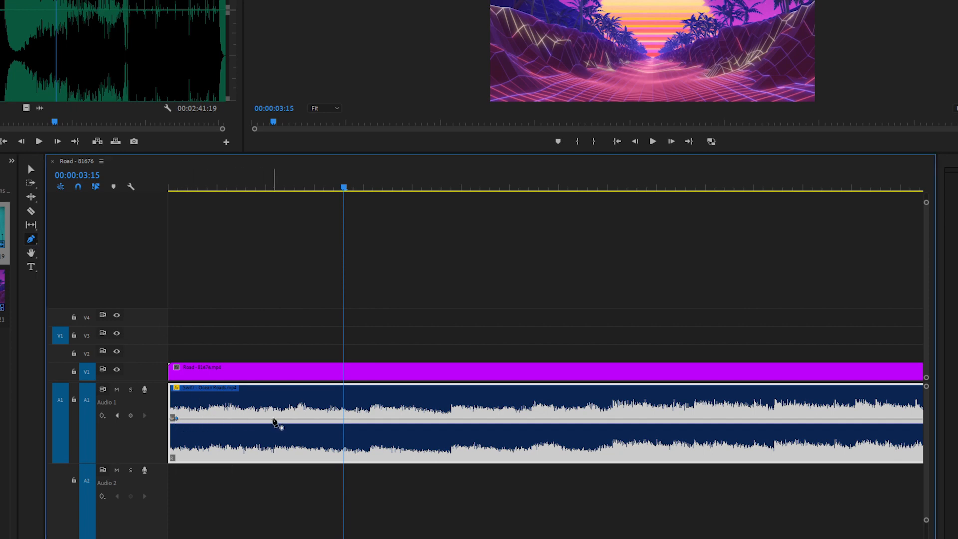
pyautogui.click(273, 418)
pyautogui.moveTo(175, 418); pyautogui.dragTo(172, 456)
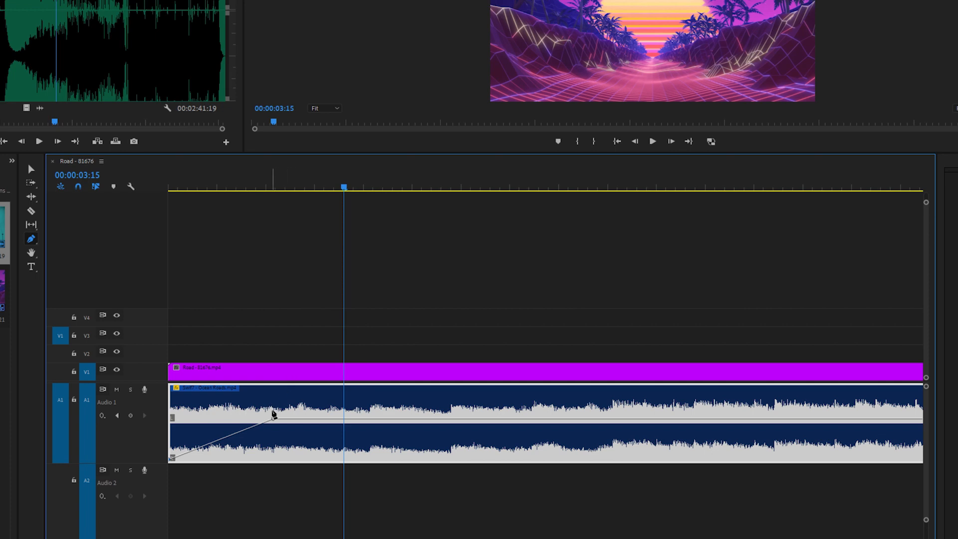
pyautogui.moveTo(275, 422); pyautogui.dragTo(224, 417)
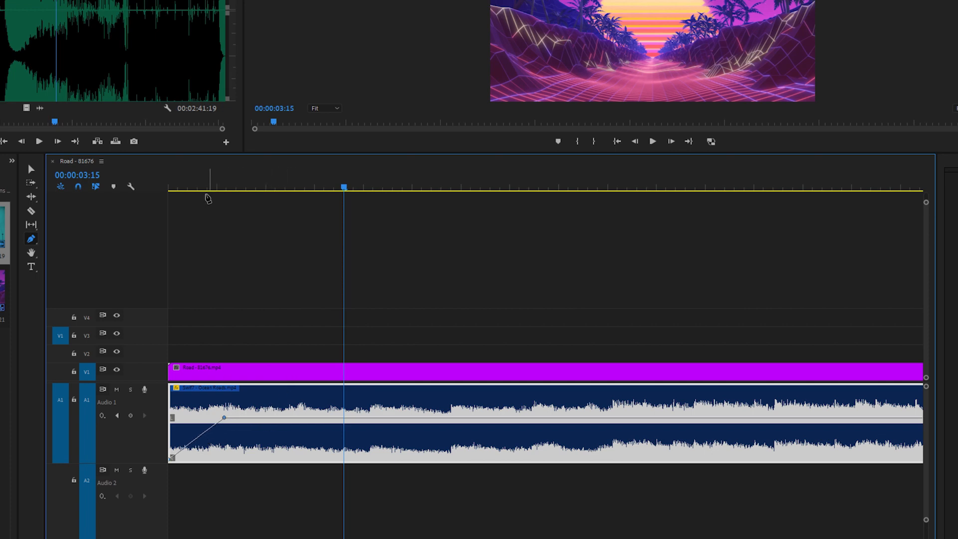
# - Scrub through the fade-in, shift its second keyframe slightly past 00:00:01:05, and play the sequence to check it
pyautogui.click(193, 186)
pyautogui.moveTo(193, 186); pyautogui.dragTo(203, 186)
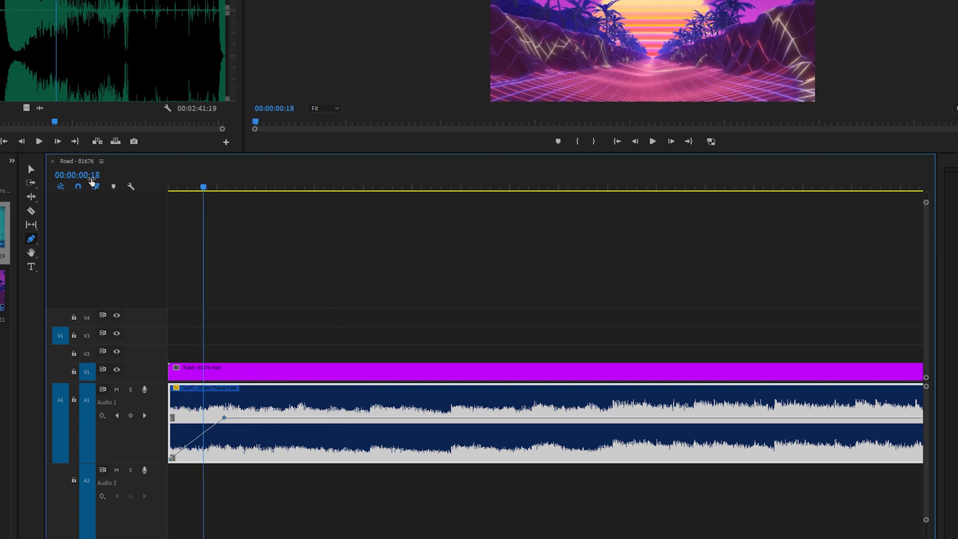
pyautogui.moveTo(202, 187); pyautogui.dragTo(225, 193)
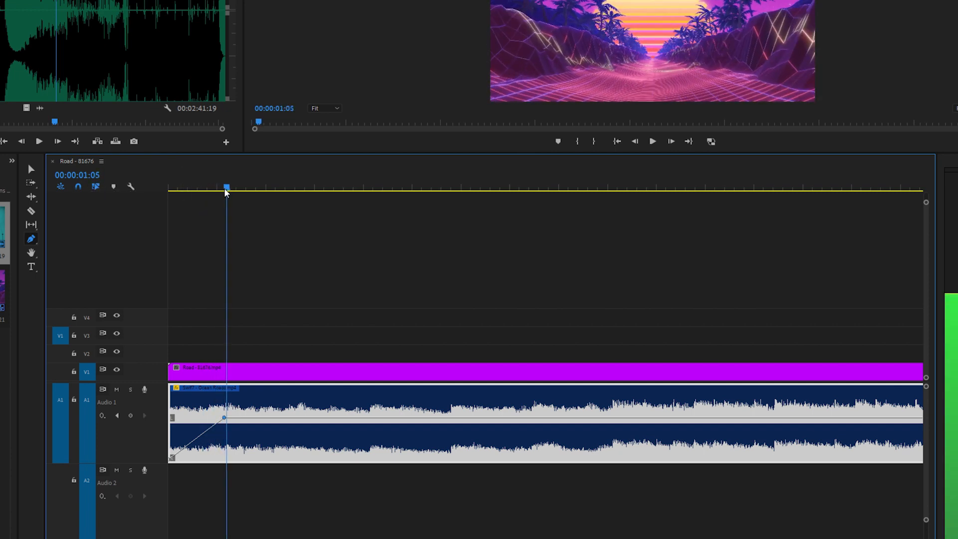
pyautogui.moveTo(225, 418); pyautogui.dragTo(231, 418)
pyautogui.press('space')
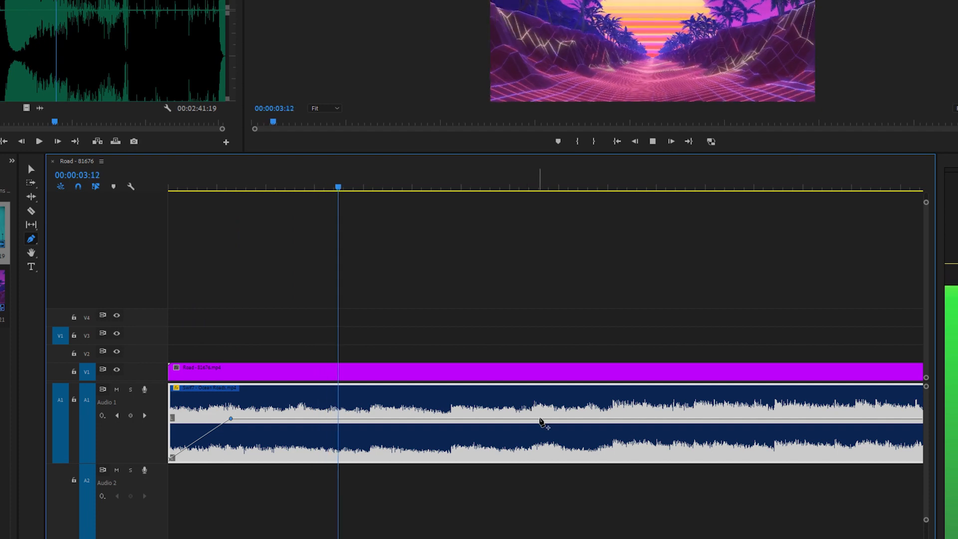
pyautogui.press('space')
# - Add two more volume keyframes farther along the Swif7 audio, lower the second to fade the level down, and play it
pyautogui.moveTo(626, 419); pyautogui.dragTo(701, 448)
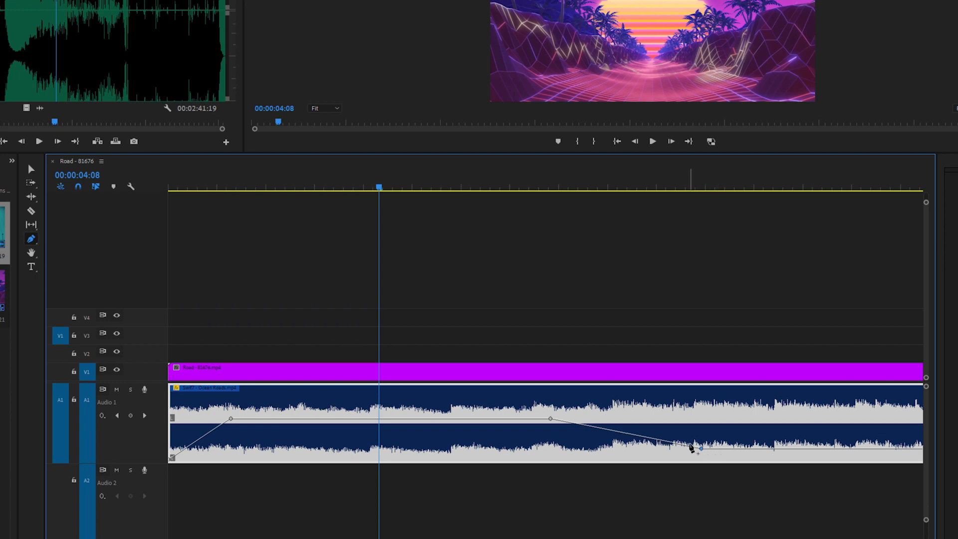
pyautogui.press('Delete')
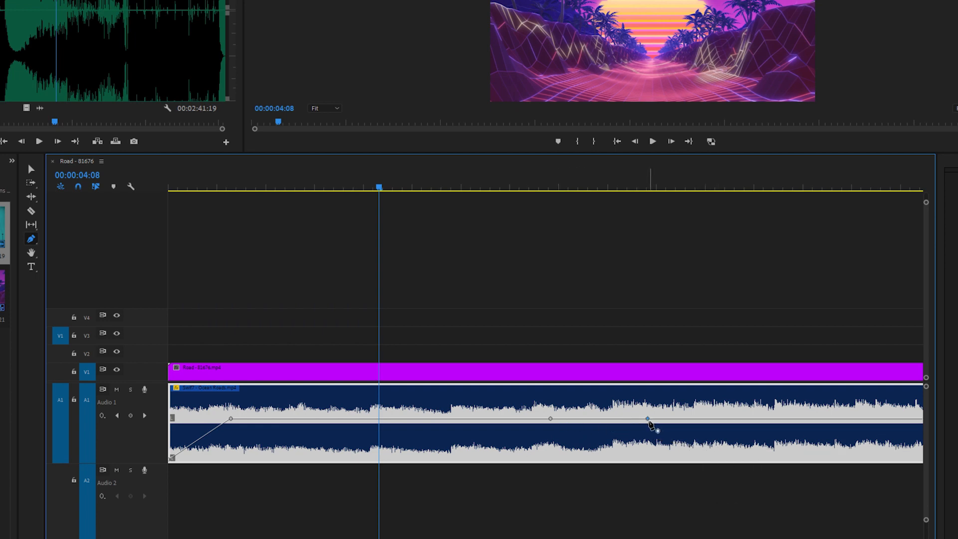
pyautogui.moveTo(649, 419); pyautogui.dragTo(686, 449)
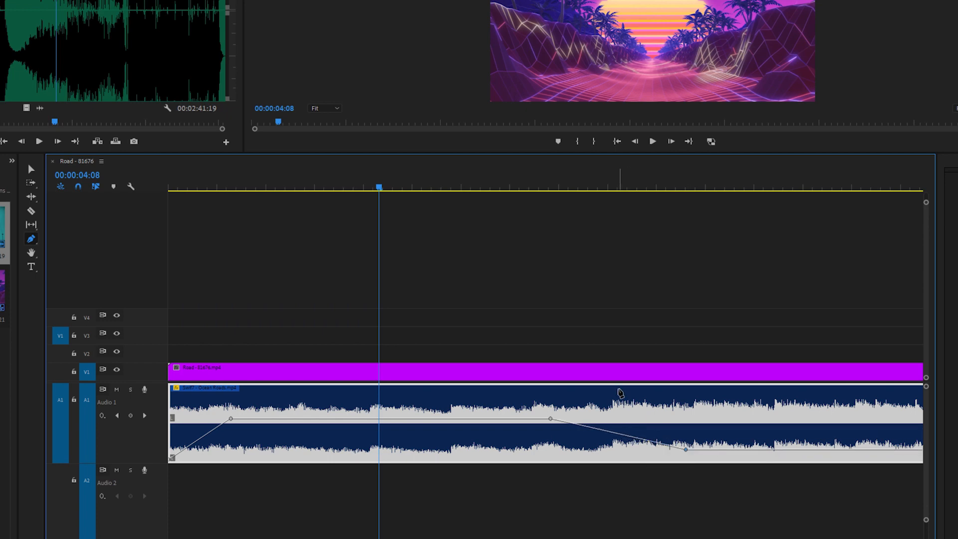
pyautogui.press('space')
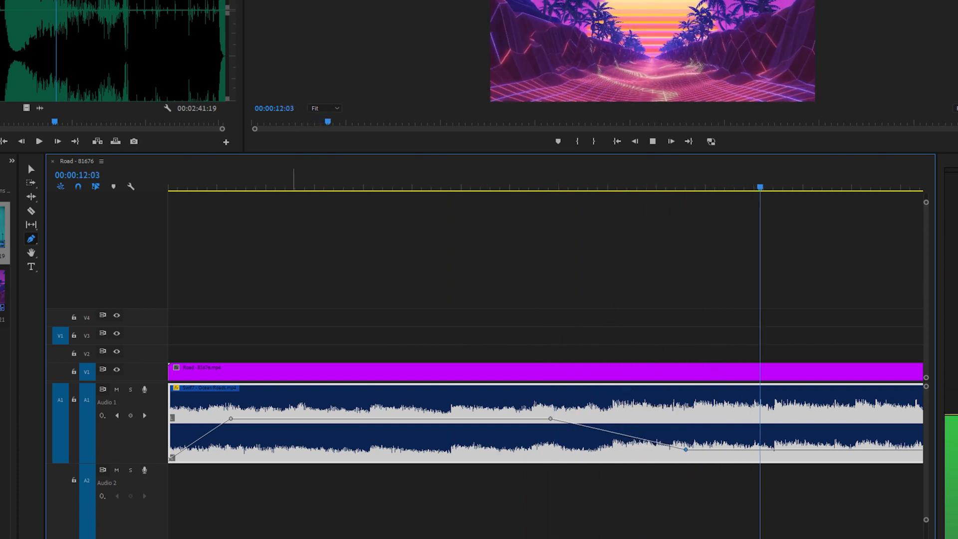
pyautogui.press('space')
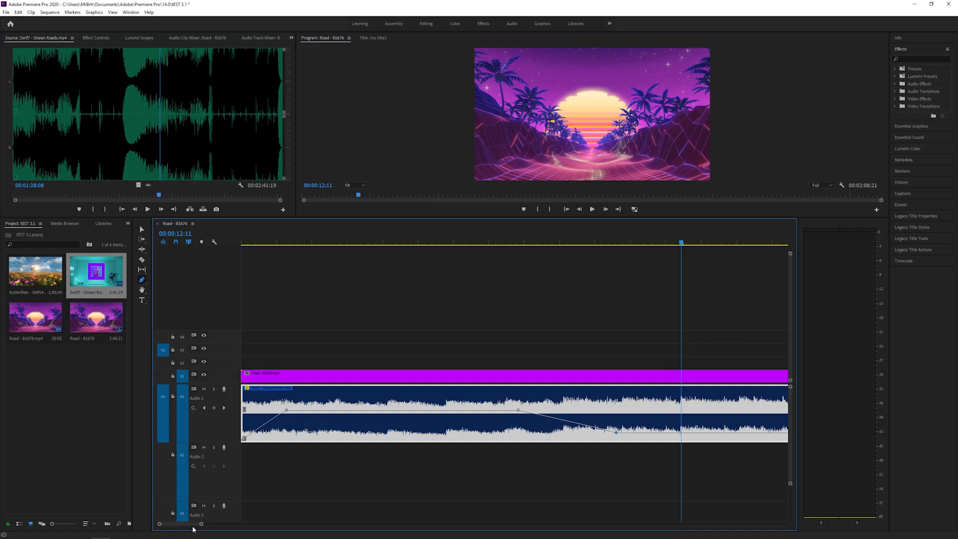
# - Delete the Swif7 audio and the Road video clip from the sequence
pyautogui.moveTo(204, 524); pyautogui.dragTo(244, 526)
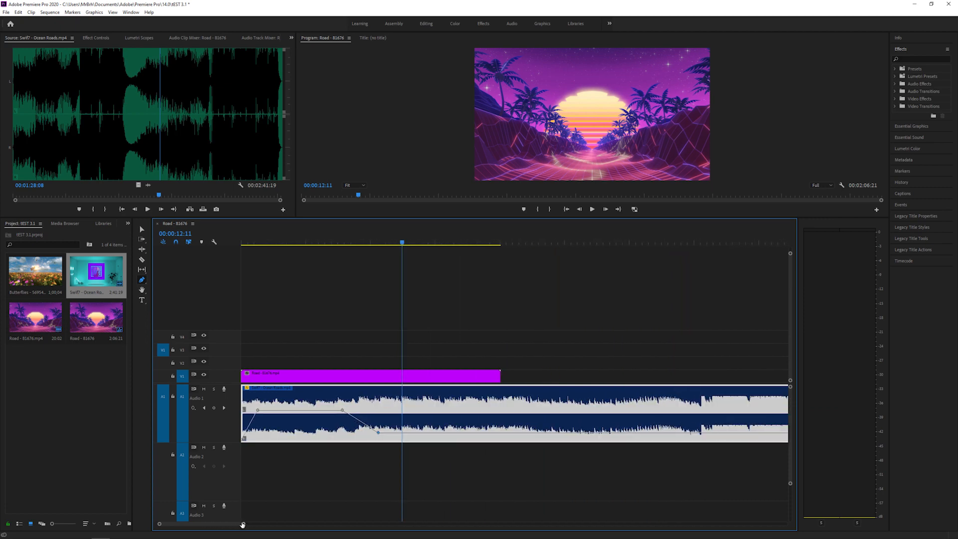
pyautogui.click(142, 230)
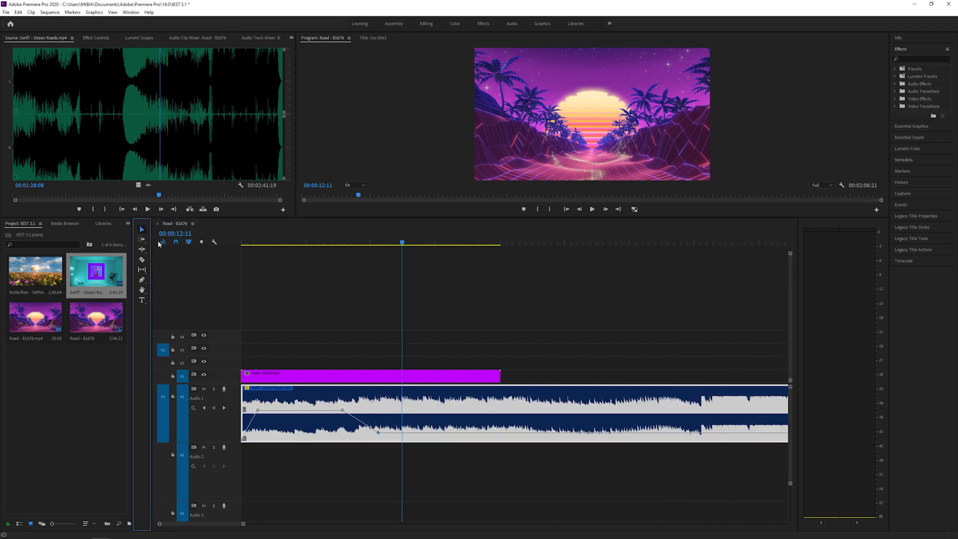
pyautogui.click(406, 409)
pyautogui.press('Delete')
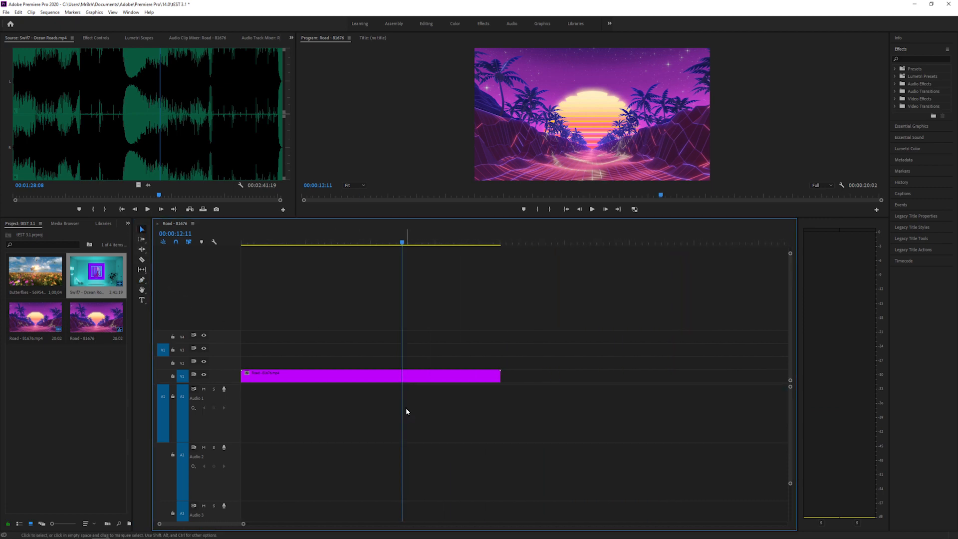
pyautogui.moveTo(285, 331); pyautogui.dragTo(359, 395)
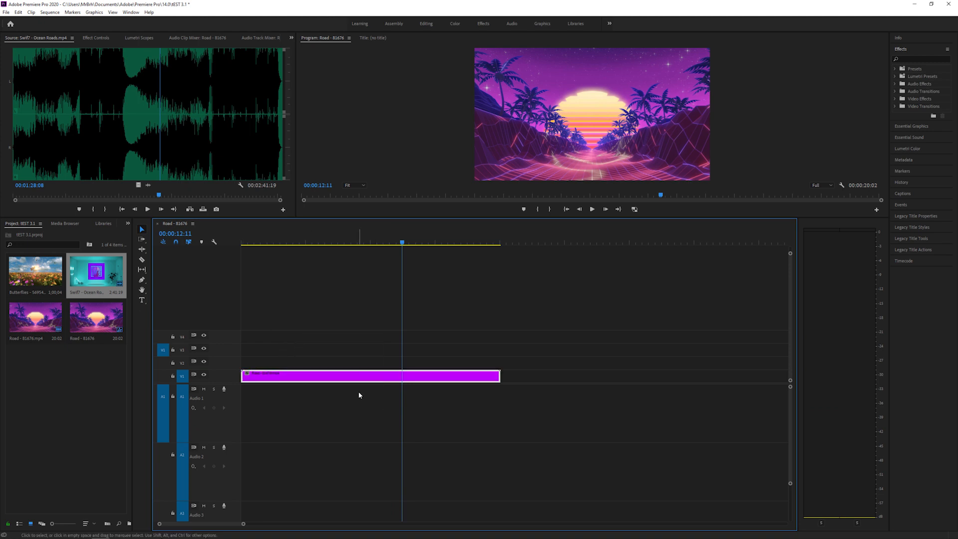
pyautogui.press('Delete')
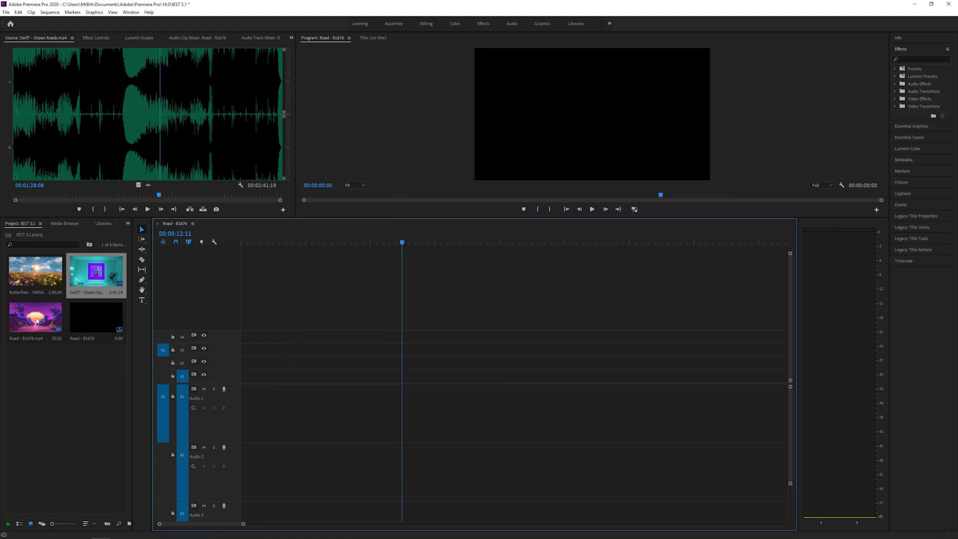
# - Place the Swif7 Ocean Roads clip on V1 and A1 of the empty sequence and unlink its video and audio
pyautogui.moveTo(95, 292); pyautogui.dragTo(257, 377)
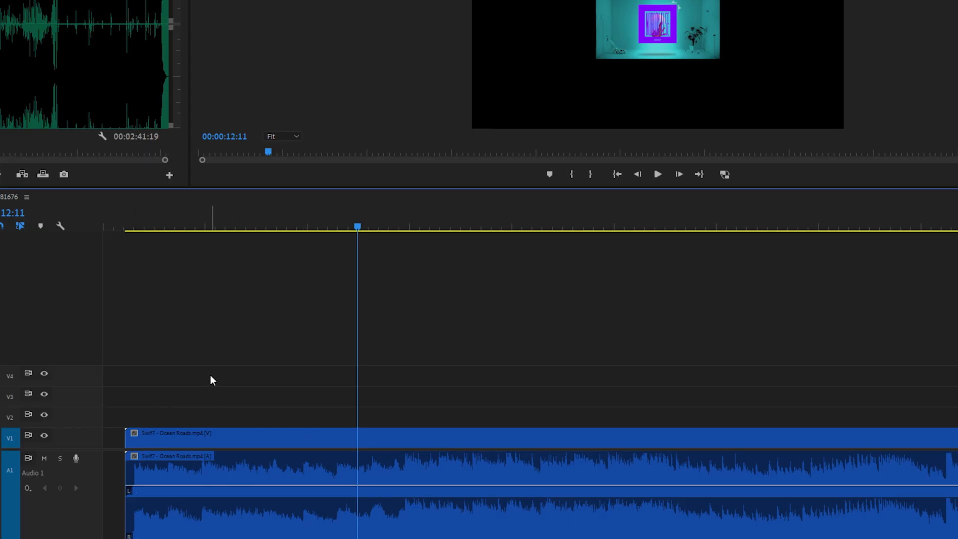
pyautogui.moveTo(309, 336); pyautogui.dragTo(468, 430)
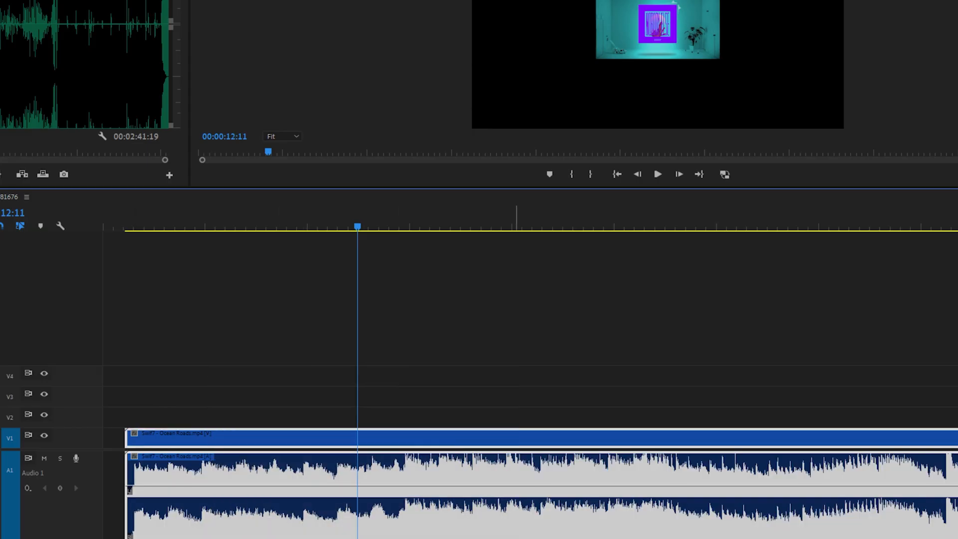
pyautogui.rightClick(370, 459)
pyautogui.click(417, 67)
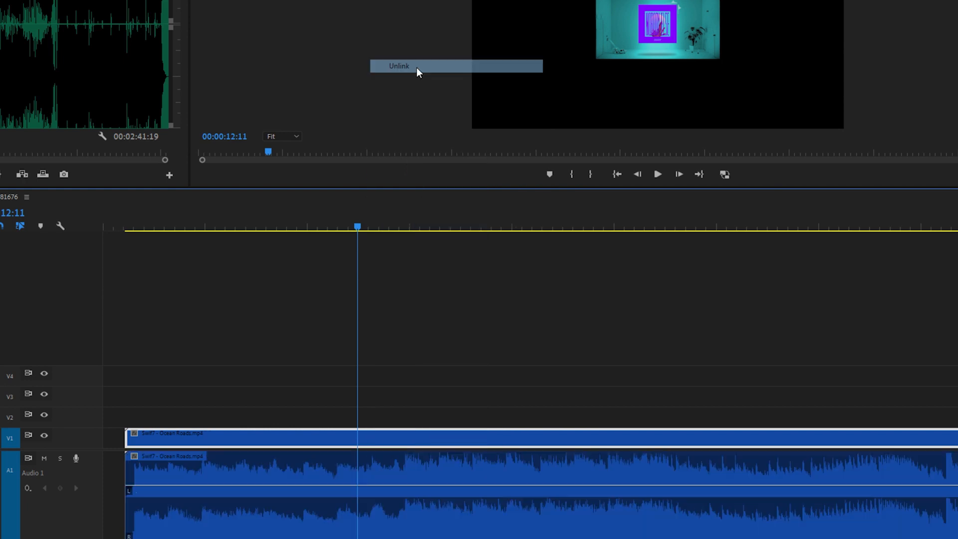
pyautogui.click(426, 401)
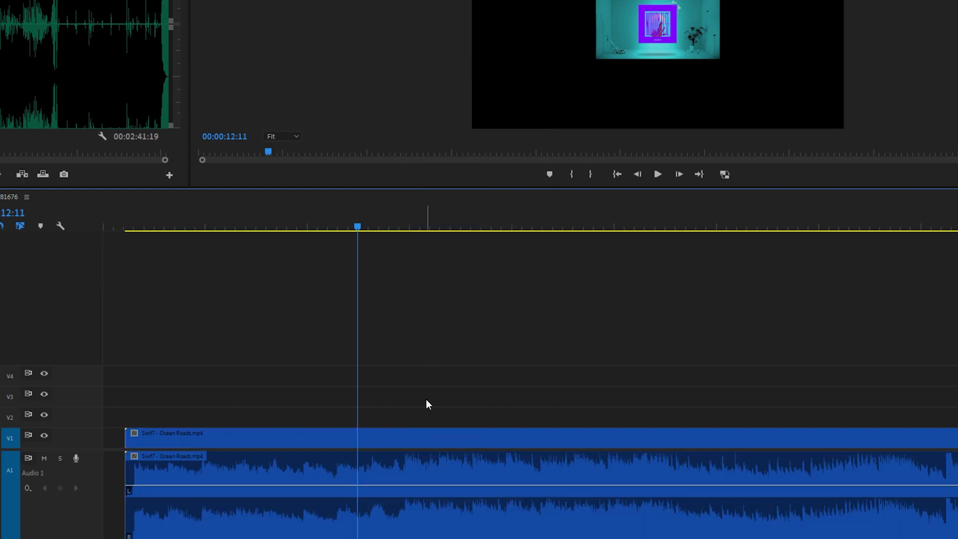
pyautogui.click(412, 470)
pyautogui.click(399, 388)
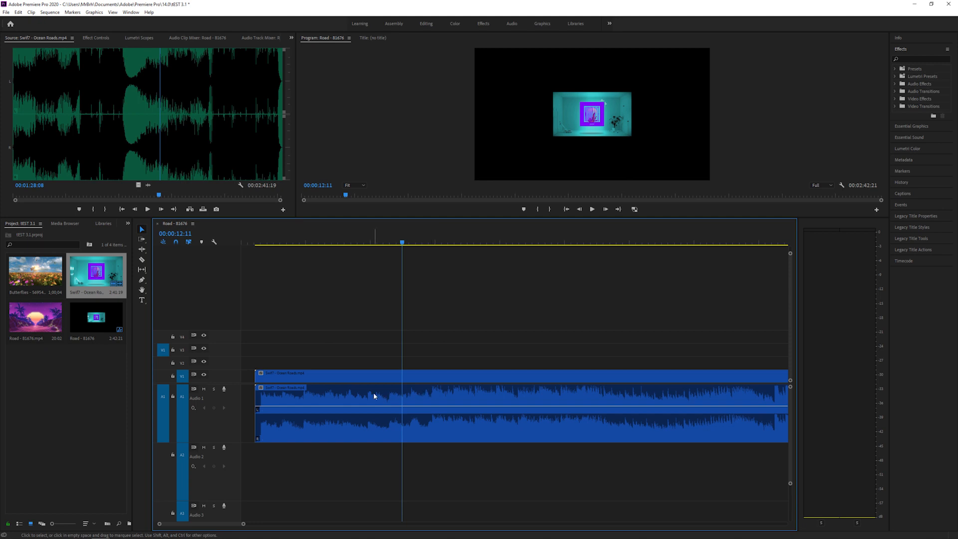
pyautogui.moveTo(317, 323); pyautogui.dragTo(429, 406)
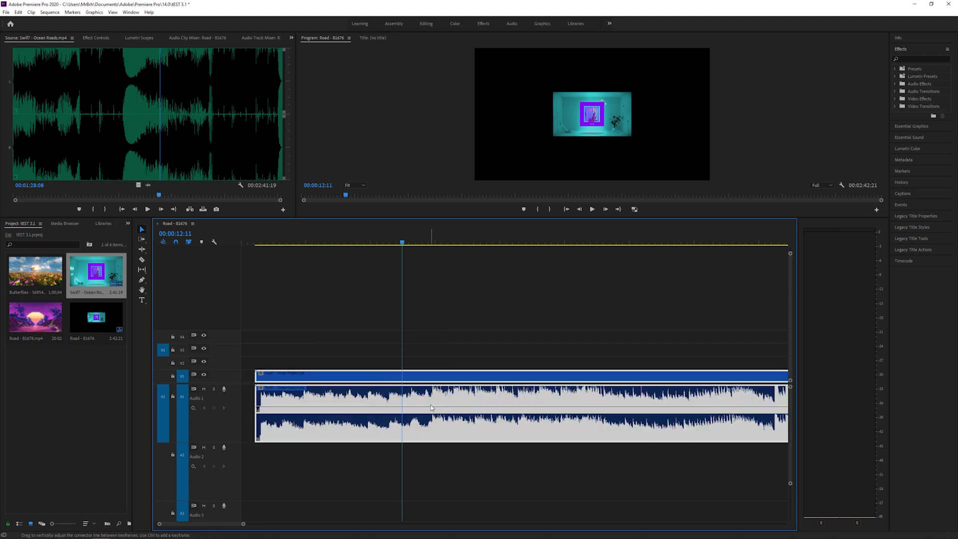
pyautogui.rightClick(430, 407)
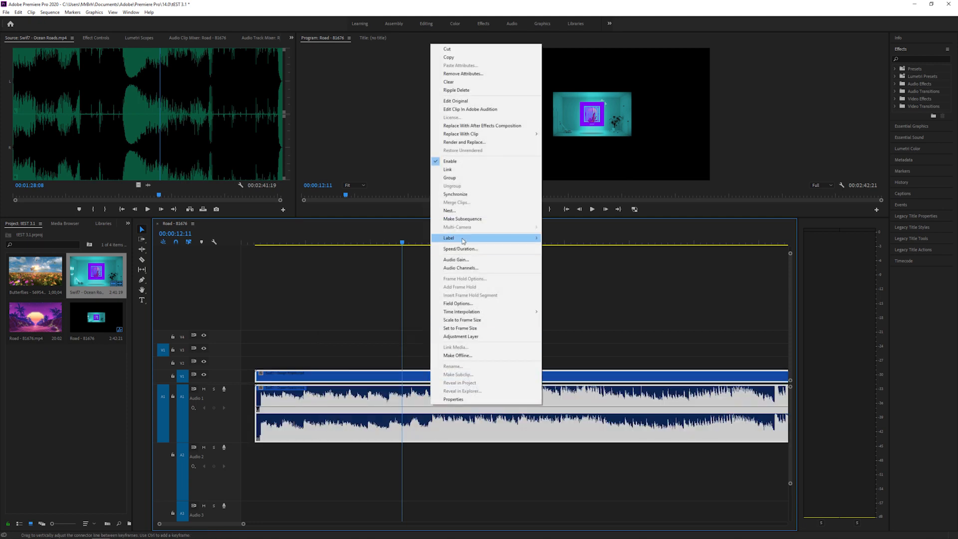
pyautogui.click(391, 403)
pyautogui.rightClick(393, 402)
pyautogui.click(369, 326)
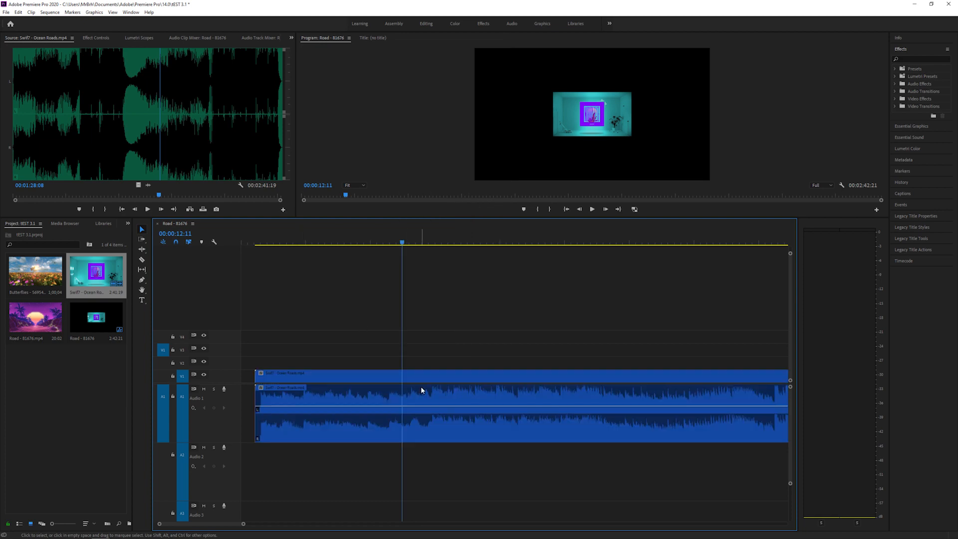
pyautogui.rightClick(409, 396)
# - Group the unlinked Swif7 video and audio clips in the sequence
pyautogui.moveTo(358, 319); pyautogui.dragTo(427, 433)
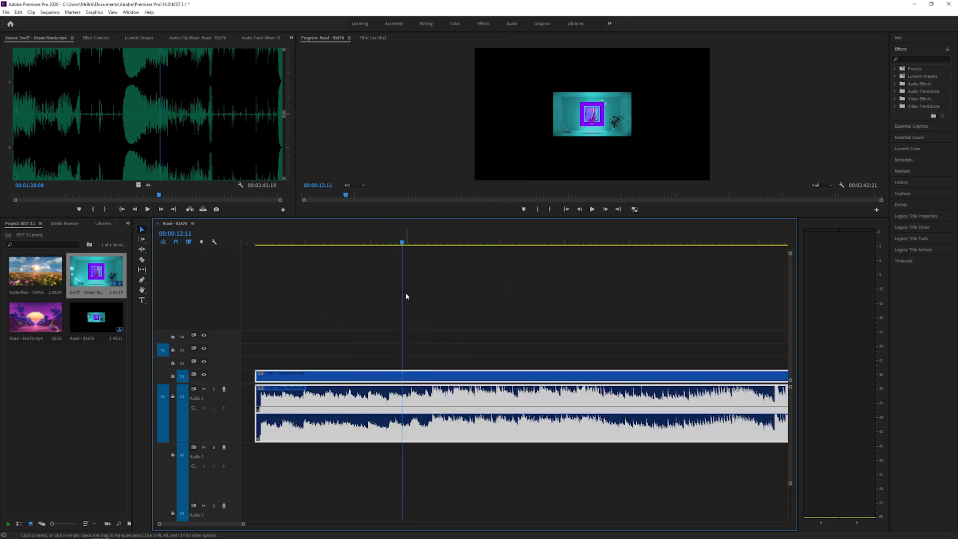
pyautogui.rightClick(402, 381)
pyautogui.click(423, 155)
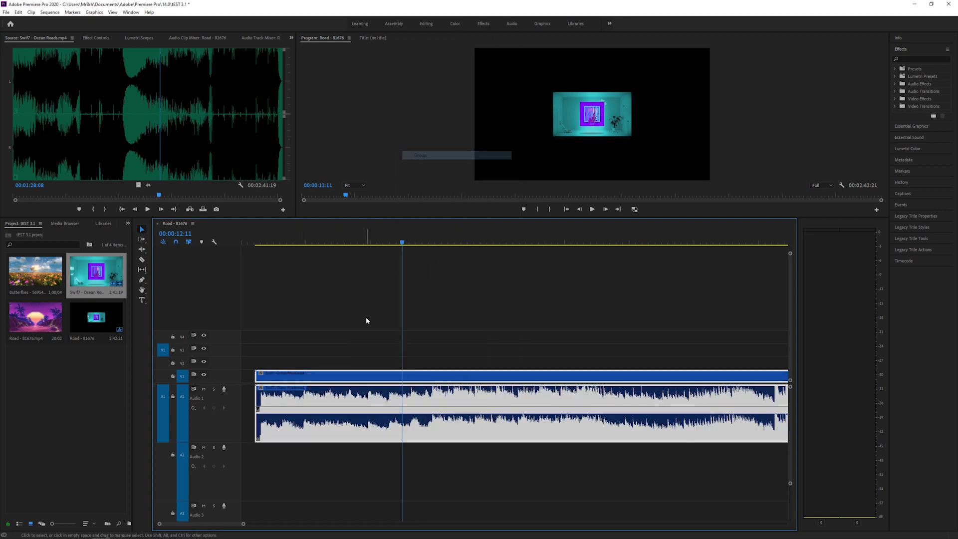
pyautogui.moveTo(370, 317); pyautogui.dragTo(343, 354)
# - Select the Swif7 audio and review its clip options to check that the video is grouped with it
pyautogui.click(448, 398)
pyautogui.rightClick(449, 399)
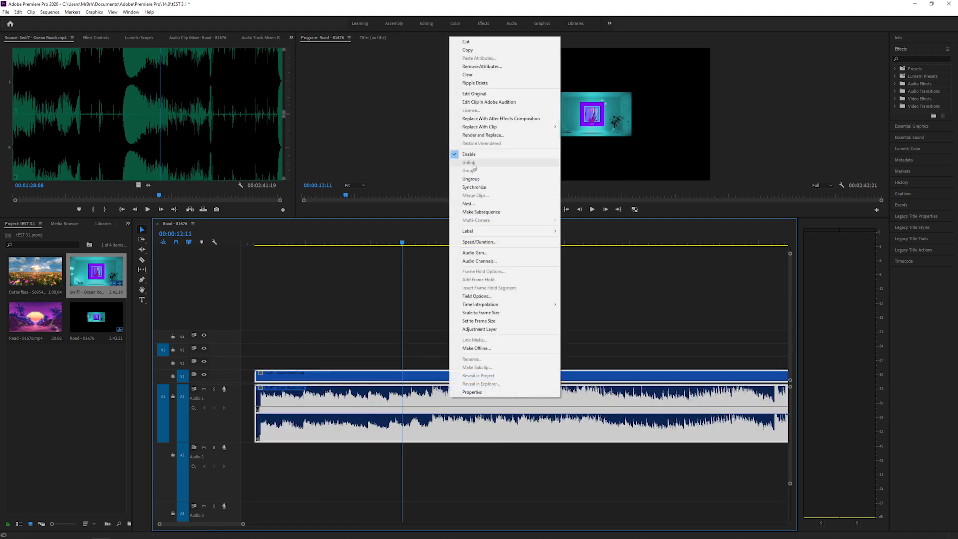
pyautogui.click(388, 307)
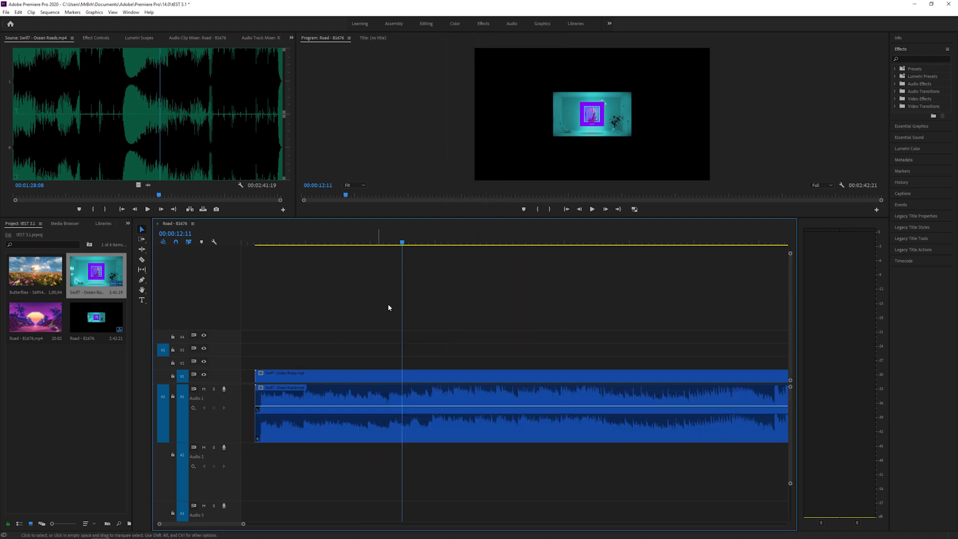
pyautogui.click(446, 395)
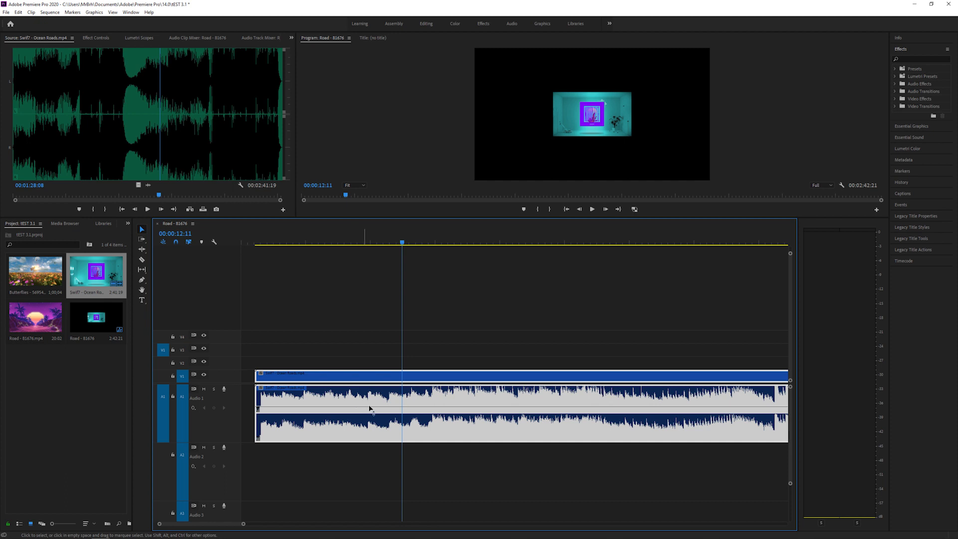
pyautogui.click(472, 459)
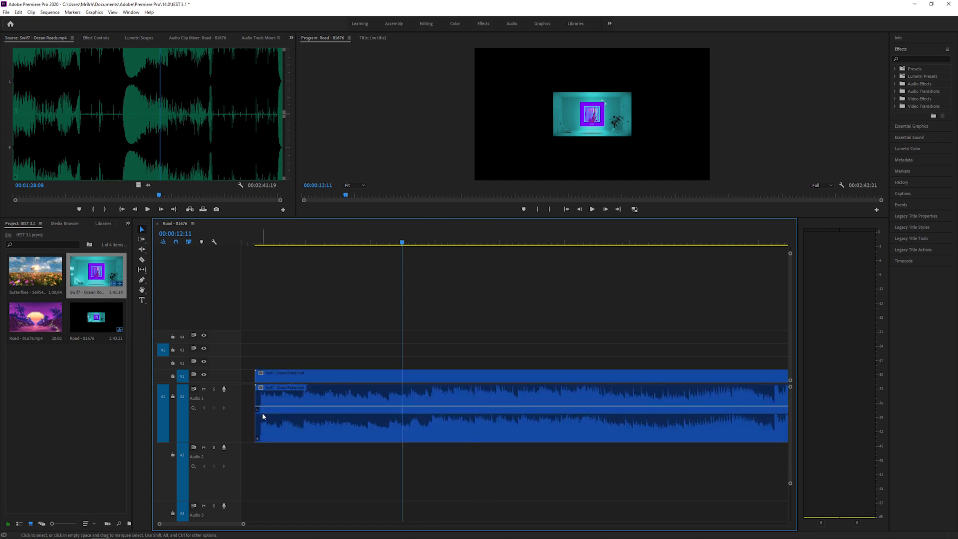
# - Give the grouped Swif7 video and audio clips the teal-green label, third in the label list
pyautogui.rightClick(446, 397)
pyautogui.moveTo(482, 227)
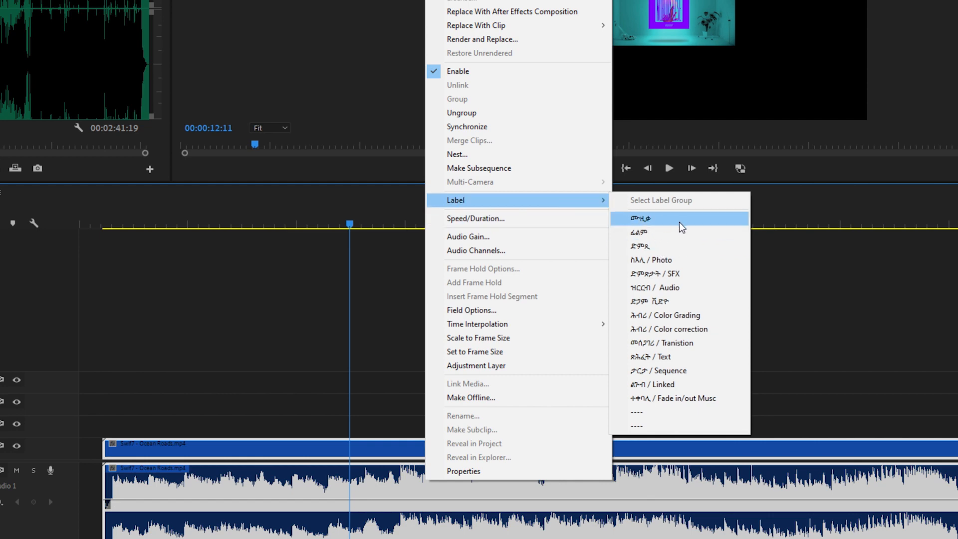
pyautogui.click(649, 246)
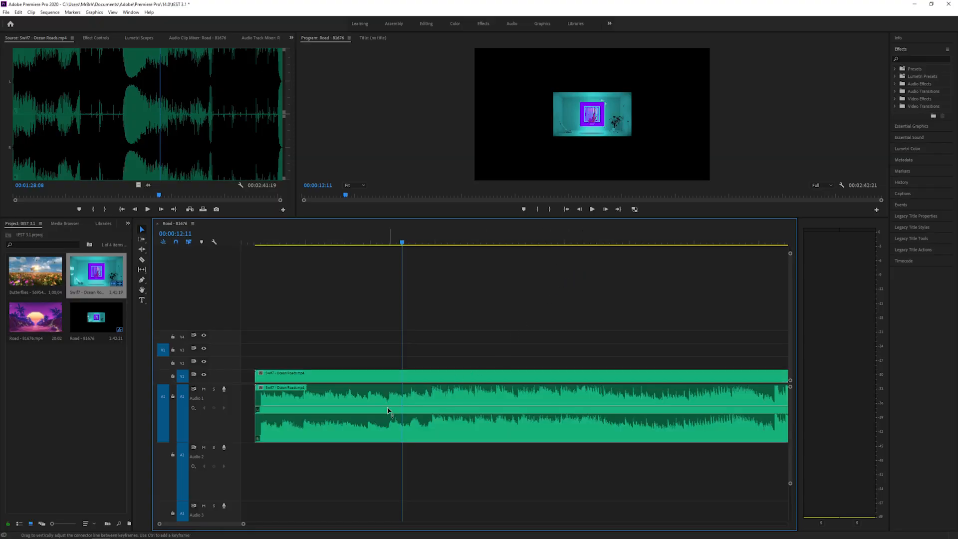
# - Select the grouped Swif7 clips and move the video part up to V5, leaving the audio on A1
pyautogui.moveTo(452, 331); pyautogui.dragTo(500, 421)
pyautogui.rightClick(504, 412)
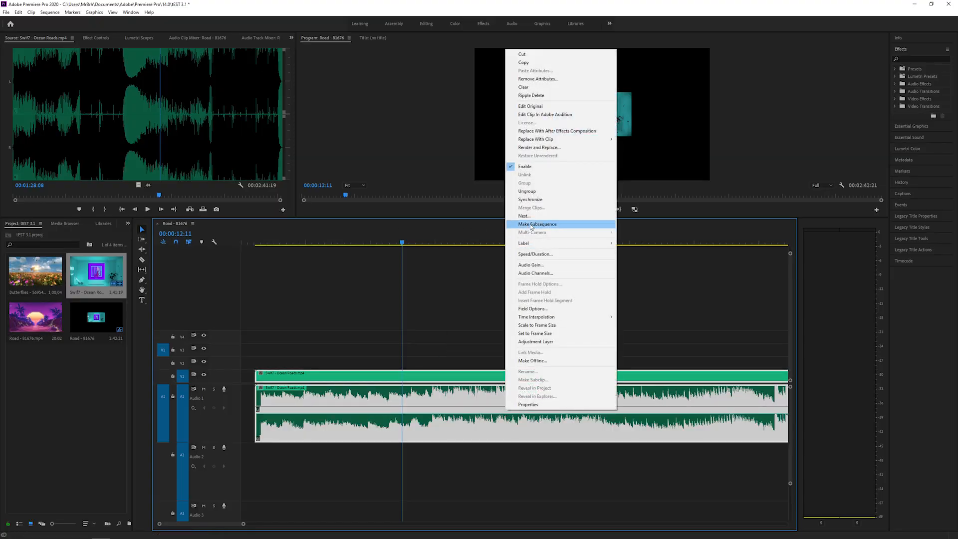
pyautogui.click(447, 254)
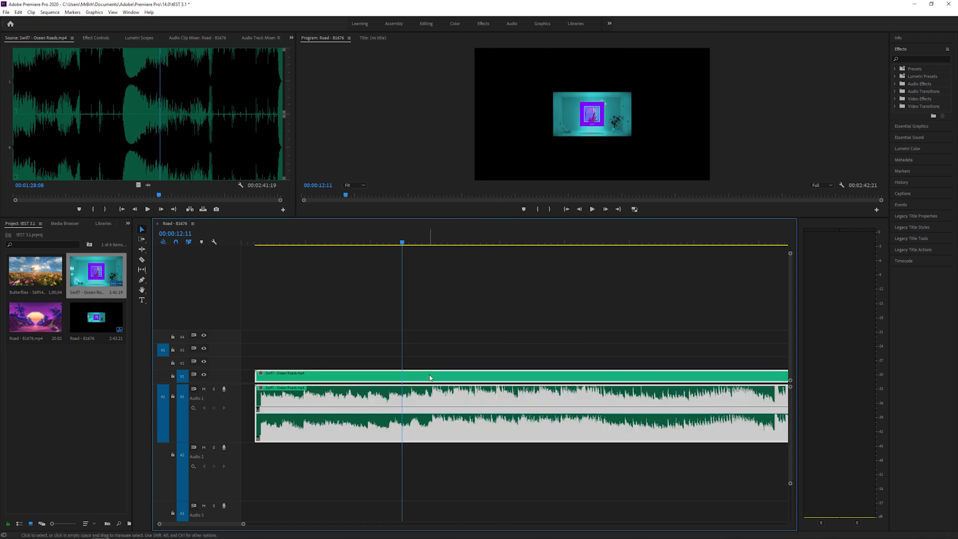
pyautogui.moveTo(429, 375); pyautogui.dragTo(438, 320)
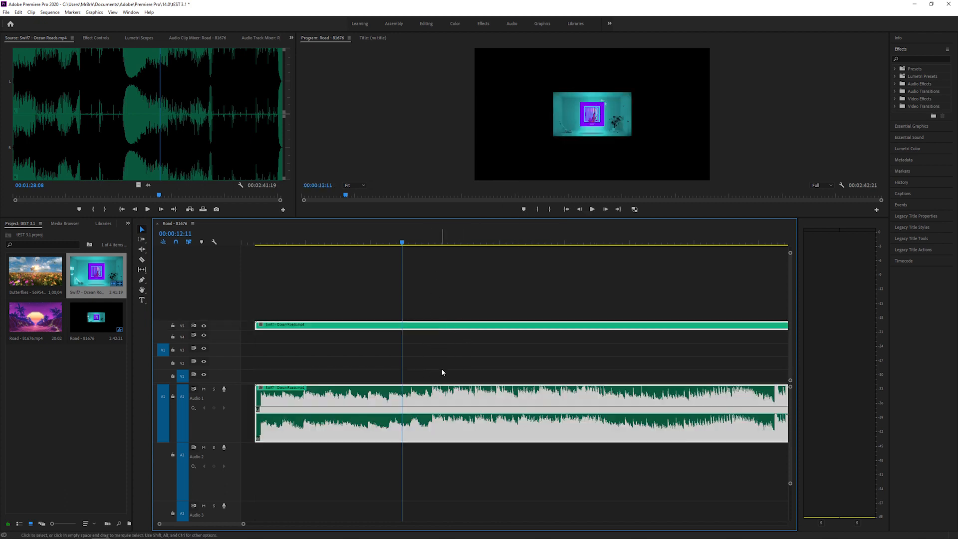
# - Ungroup the Swif7 video on V5 from its audio on A1 and clear the selection
pyautogui.click(442, 368)
pyautogui.moveTo(295, 299)
pyautogui.mouseDown()
pyautogui.moveTo(352, 323)
pyautogui.moveTo(414, 297)
pyautogui.mouseUp()
pyautogui.click(381, 329)
pyautogui.rightClick(381, 327)
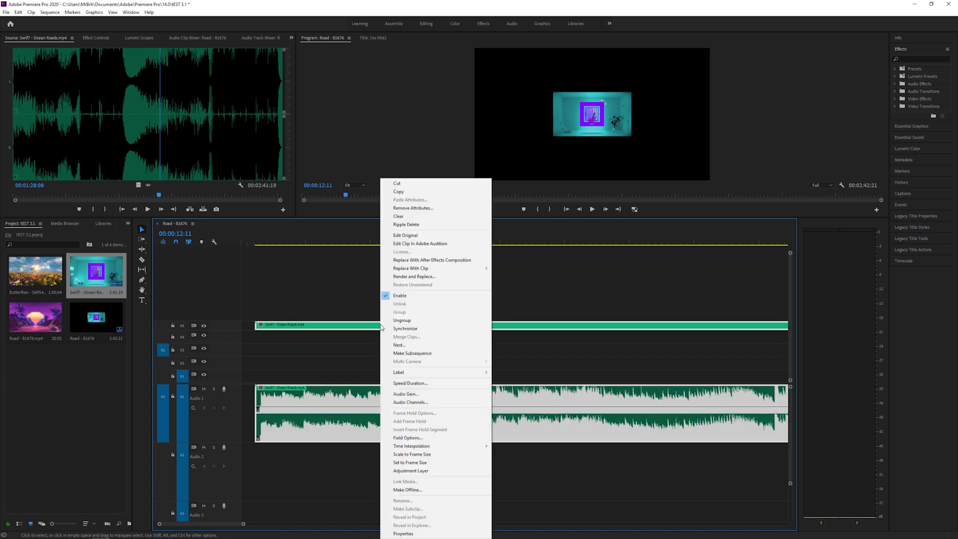
pyautogui.click(379, 324)
pyautogui.rightClick(375, 327)
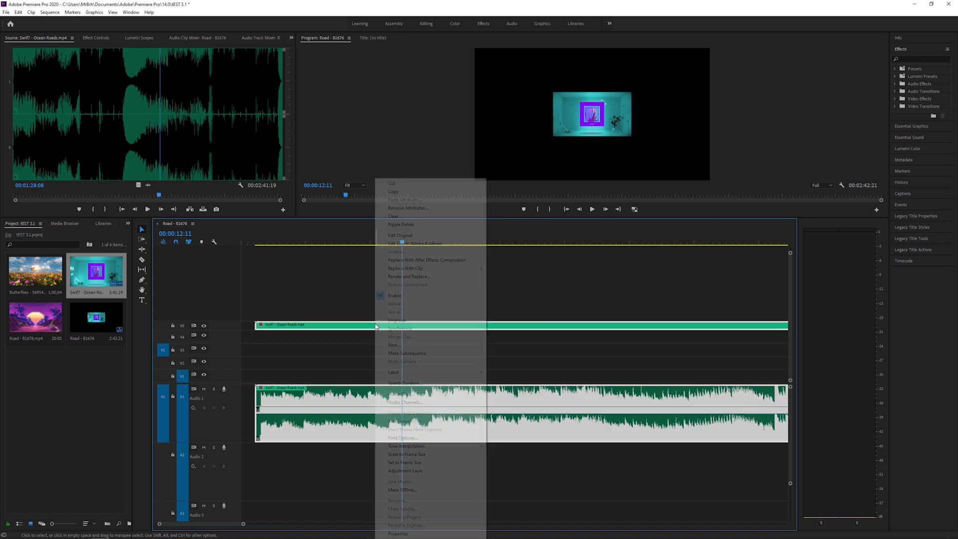
pyautogui.click(402, 322)
pyautogui.click(349, 307)
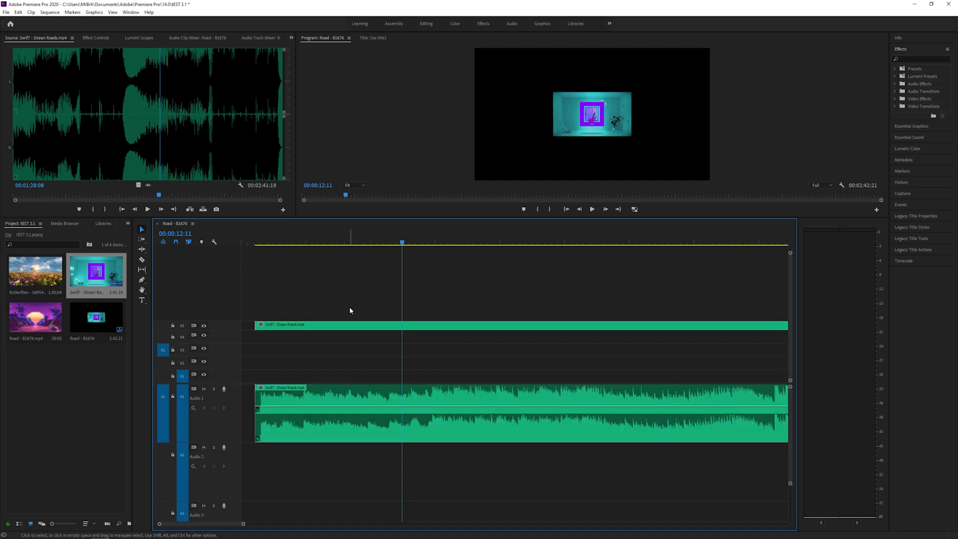
# - Change the label of the Swif7 video clip on V5 to blue
pyautogui.click(351, 325)
pyautogui.rightClick(352, 326)
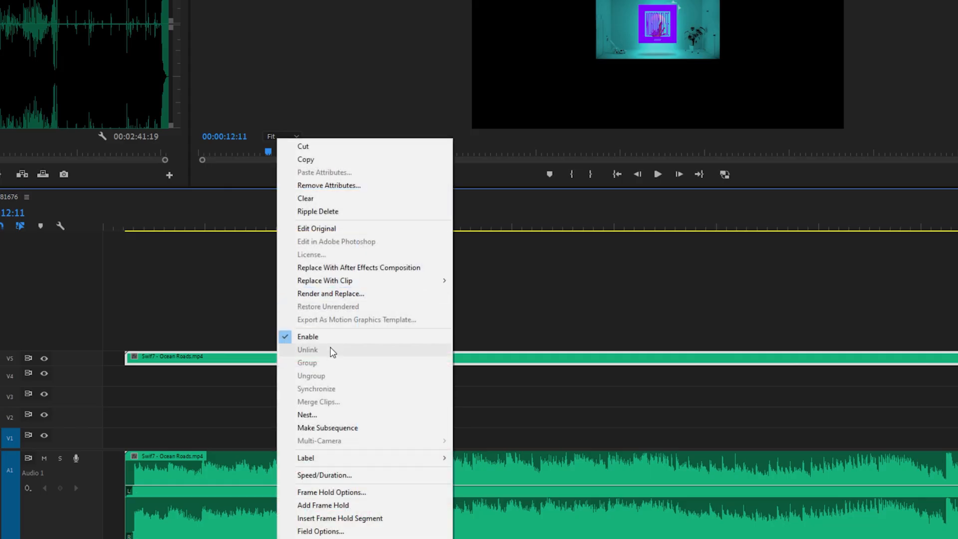
pyautogui.moveTo(389, 457)
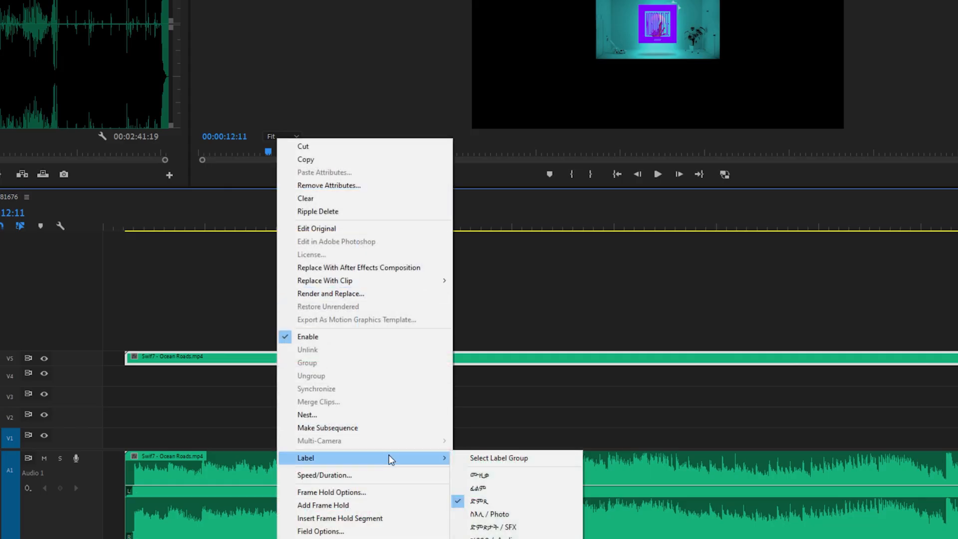
pyautogui.click(497, 481)
# - Assign the bright green Audio label to the Swif7 audio clip on A1 and clear the selection
pyautogui.click(381, 481)
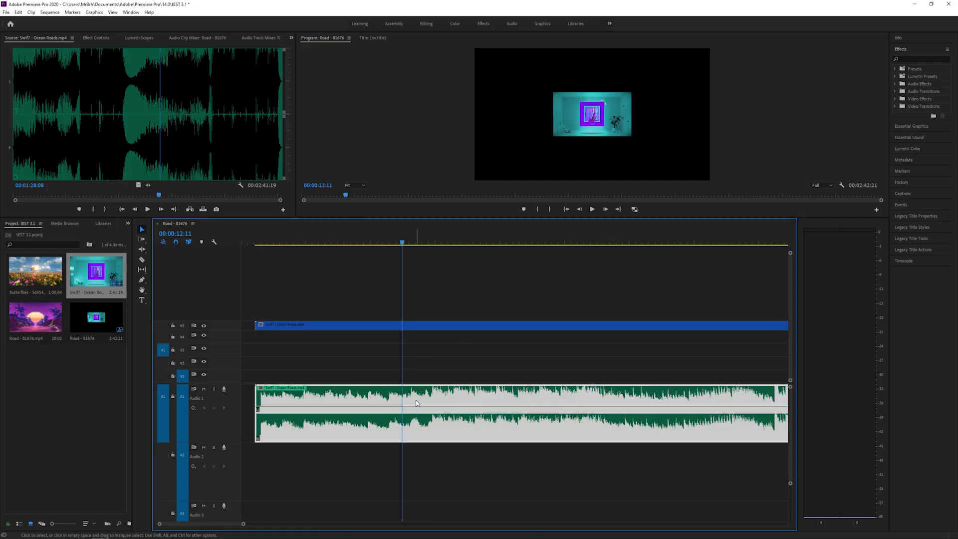
pyautogui.rightClick(416, 403)
pyautogui.moveTo(498, 302)
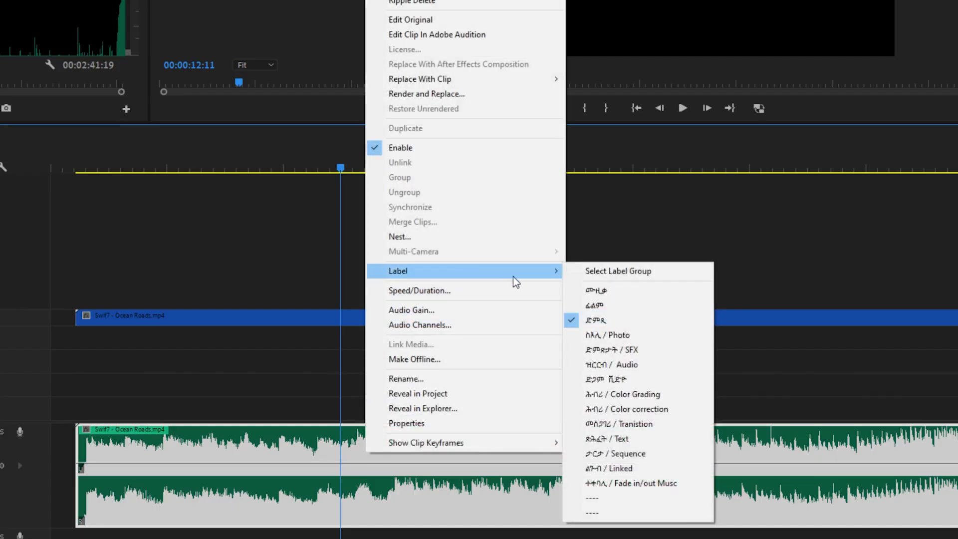
pyautogui.click(621, 366)
pyautogui.click(585, 497)
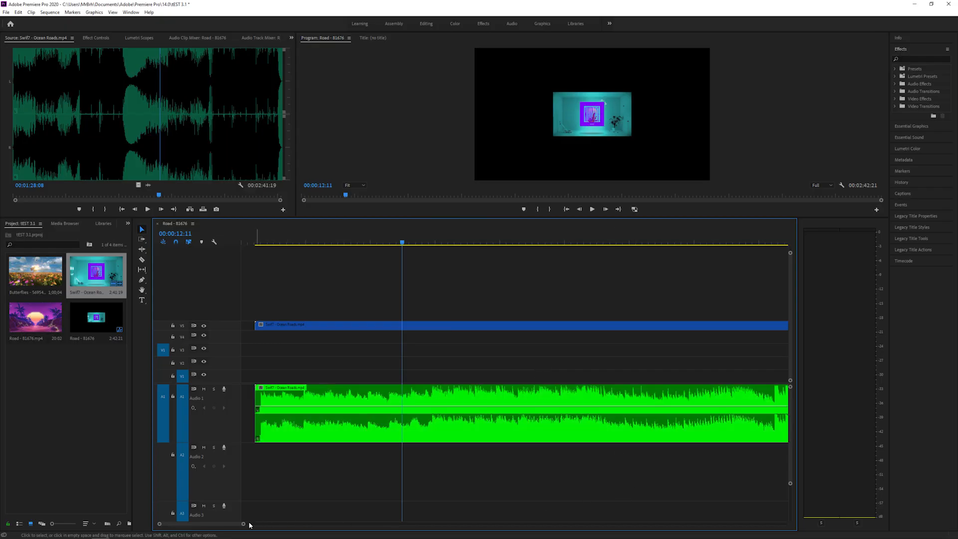
# - Show the whole Swif7 clip in the timeline and slightly lower the volume line of its audio on A1
pyautogui.moveTo(243, 524); pyautogui.dragTo(494, 524)
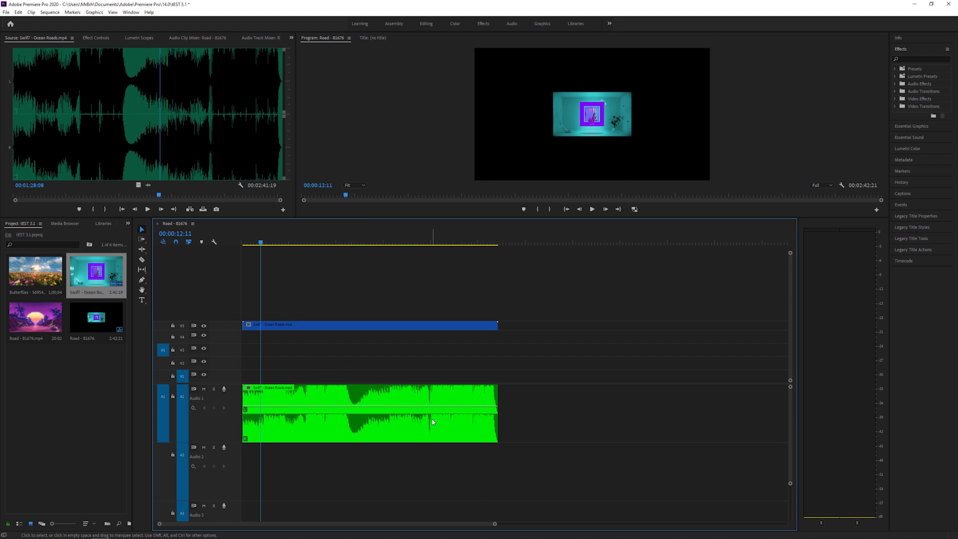
pyautogui.moveTo(437, 407); pyautogui.dragTo(437, 416)
pyautogui.moveTo(494, 526); pyautogui.dragTo(424, 509)
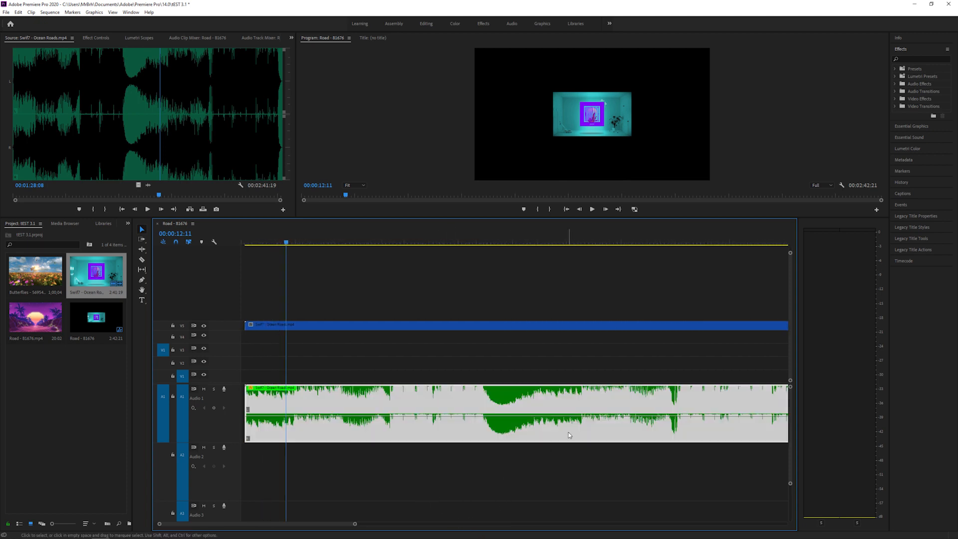